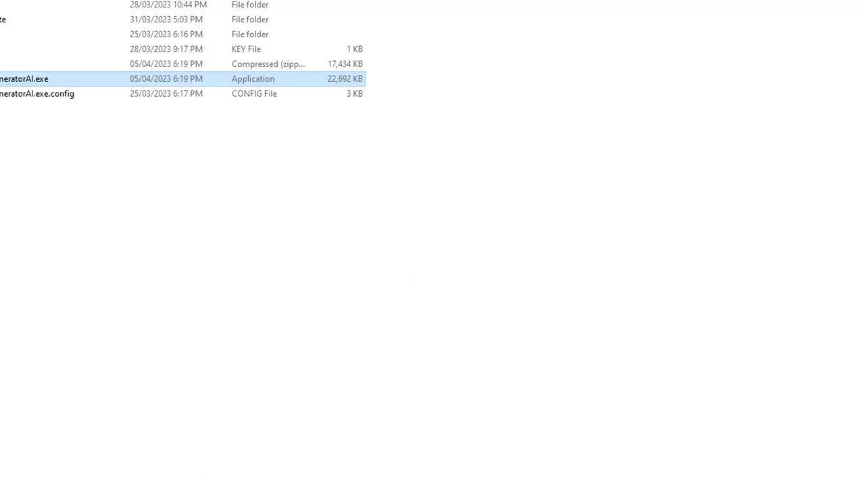
Open Optimization-Plan-HTML-meta.txt from the Keywords prompts folder and review its example prompt text.
click(82, 250)
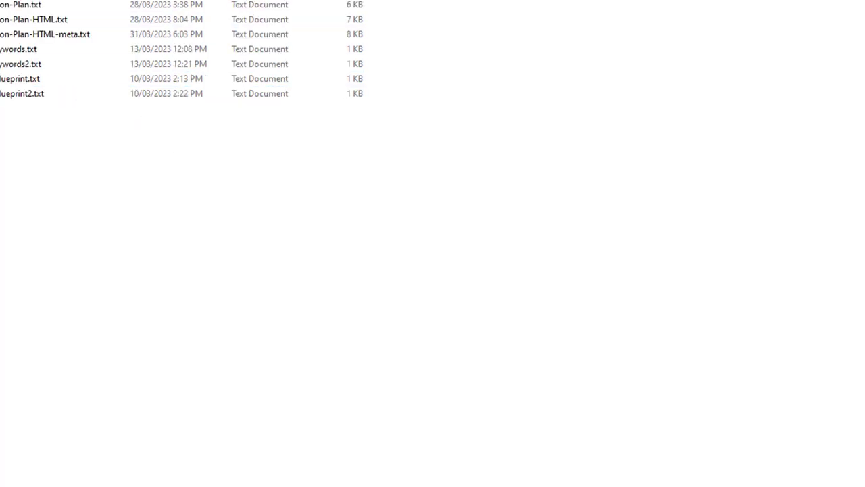
double_click(90, 34)
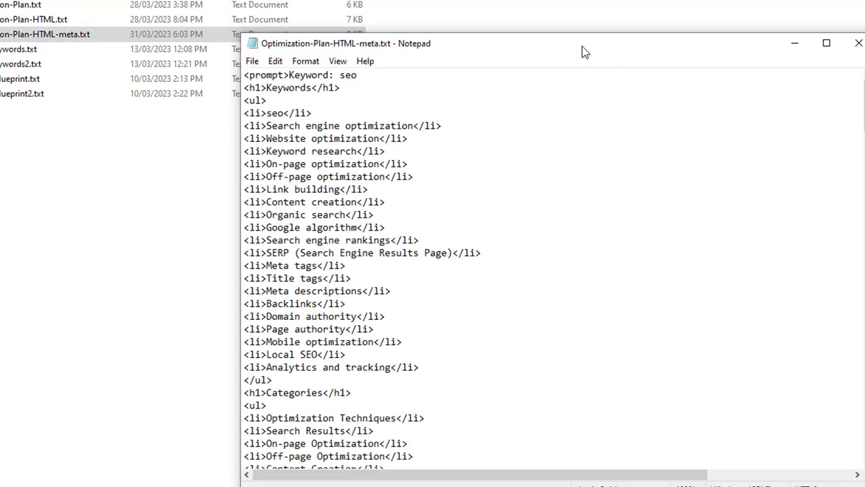
scroll(350, 167, down, 2)
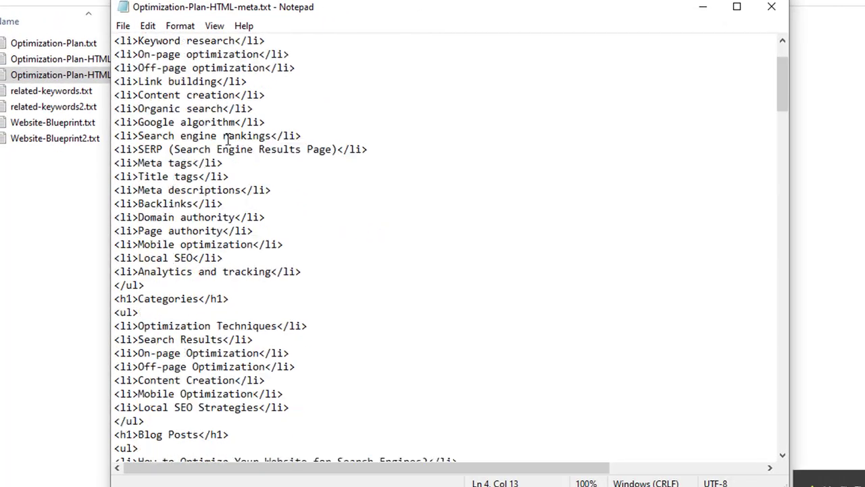
scroll(227, 138, down, 14)
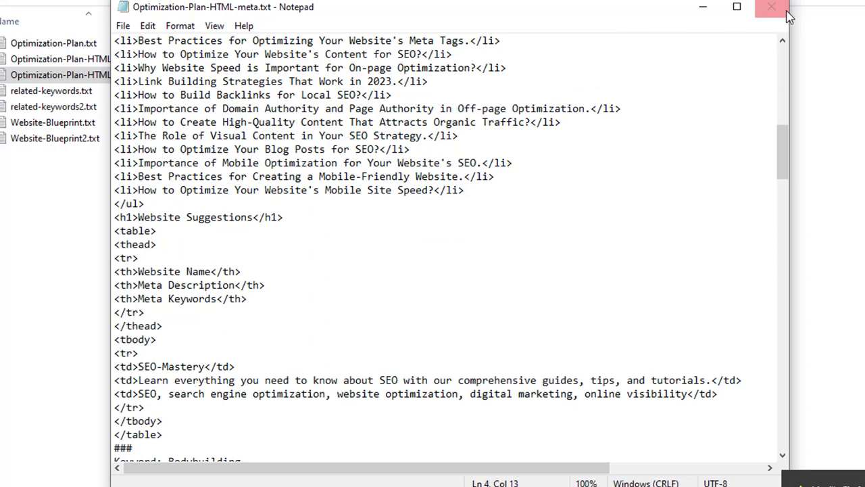
click(771, 7)
Copy the Keywords folder's path, and in PromptGeneratorAI's strategy management name a new strategy "blog data".
right_click(513, 2)
click(550, 43)
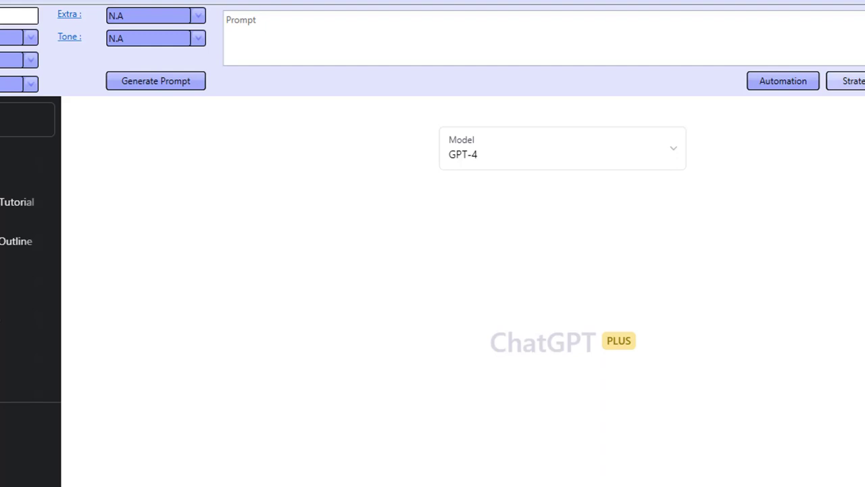
click(845, 80)
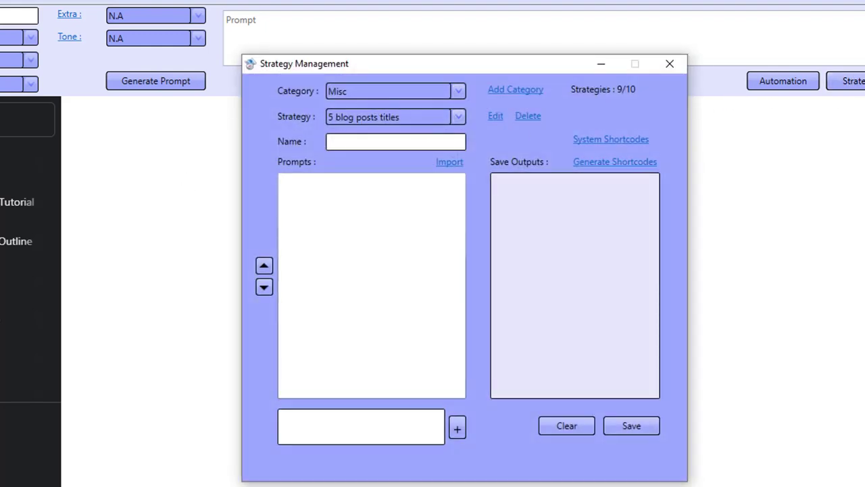
click(371, 140)
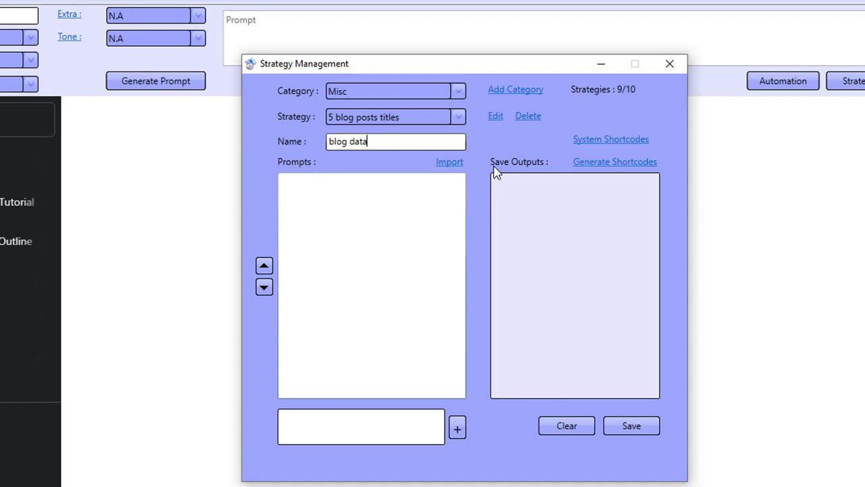
Import the strategy's prompts from Optimization-Plan-HTML-meta.txt, using the copied path to reach the Keywords folder.
click(451, 162)
click(564, 119)
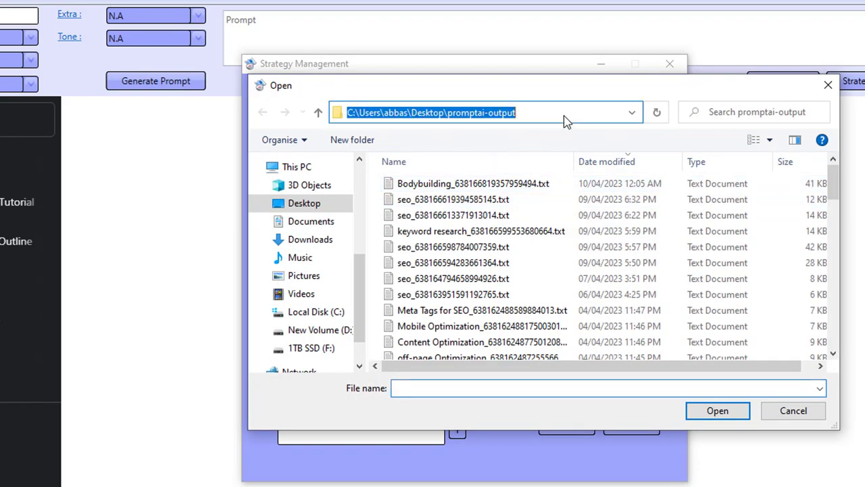
key(ctrl+v)
key(Return)
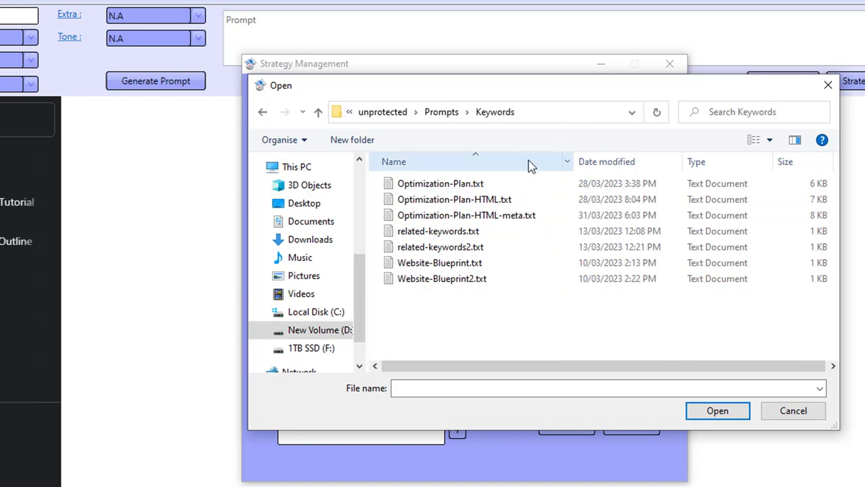
click(464, 219)
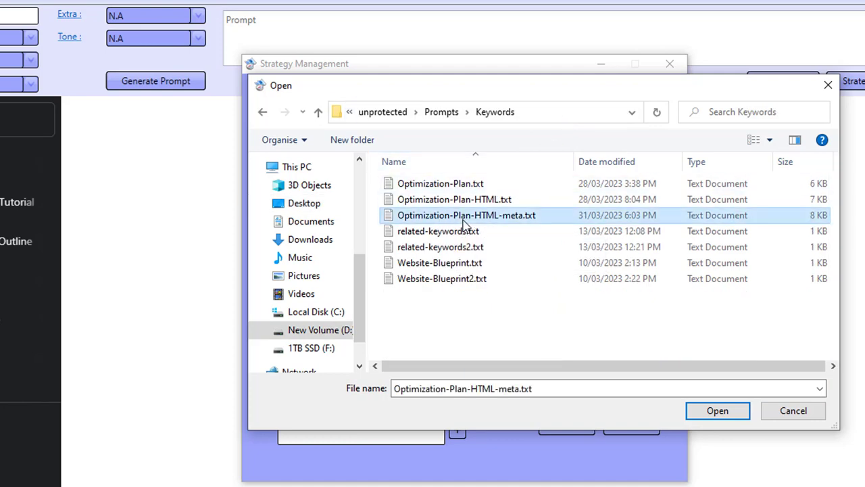
click(712, 411)
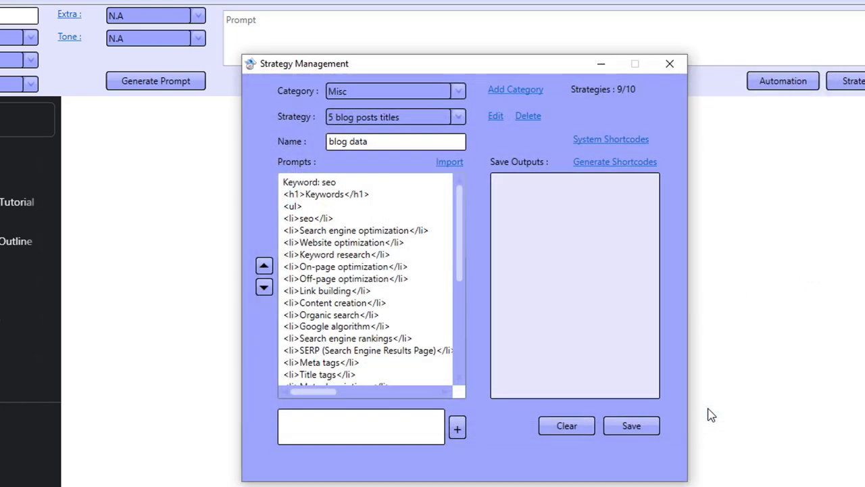
Examine the imported prompts, reading through the full text of the long first prompt with its keyword examples.
click(404, 278)
key(ctrl+a)
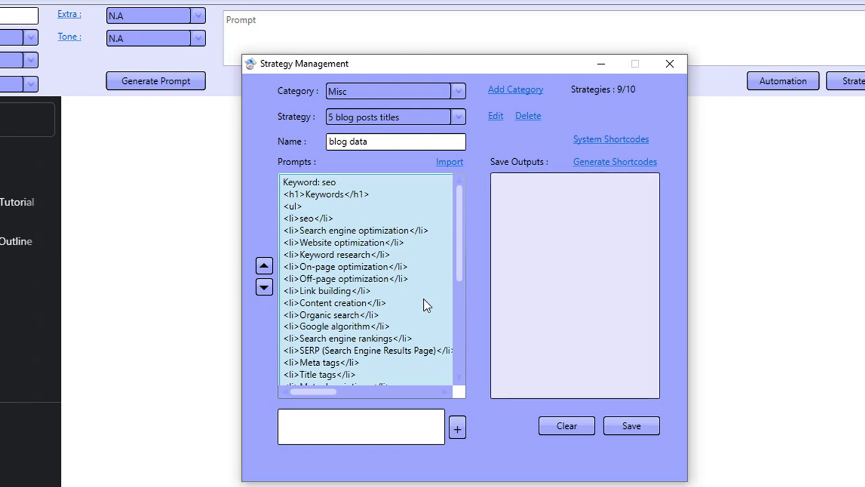
scroll(459, 311, down, 1)
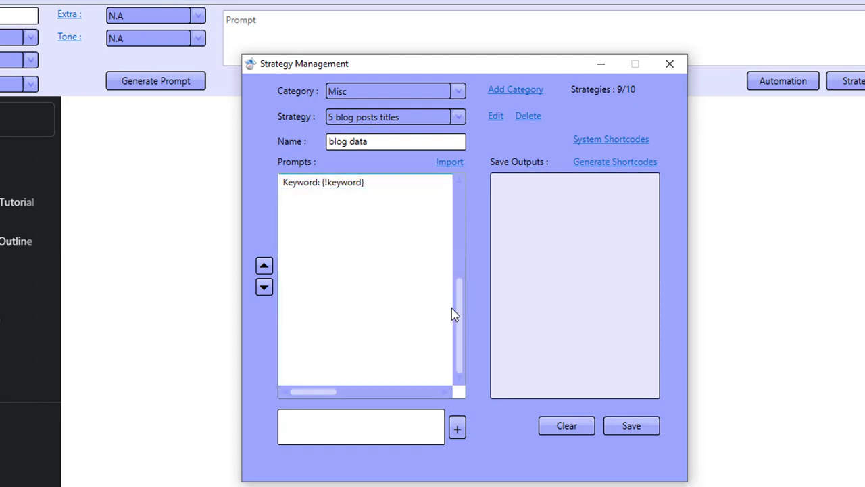
drag(460, 319, 464, 222)
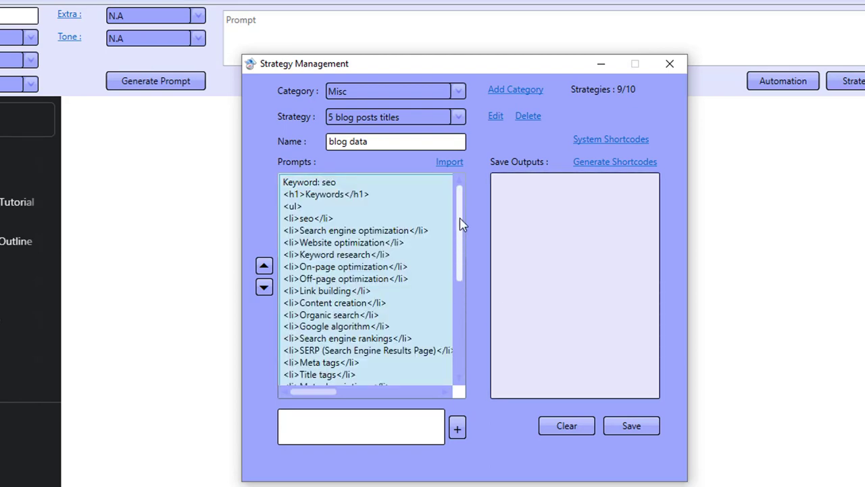
double_click(402, 284)
scroll(439, 245, down, 2)
scroll(440, 246, down, 10)
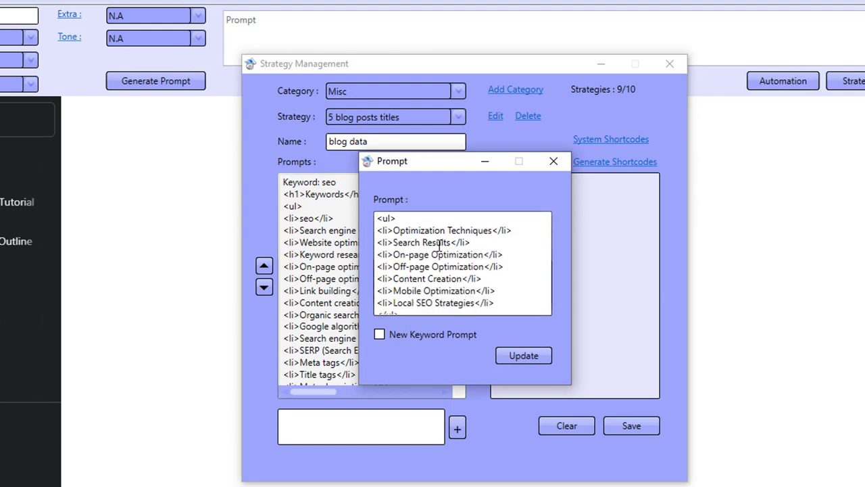
scroll(430, 287, down, 10)
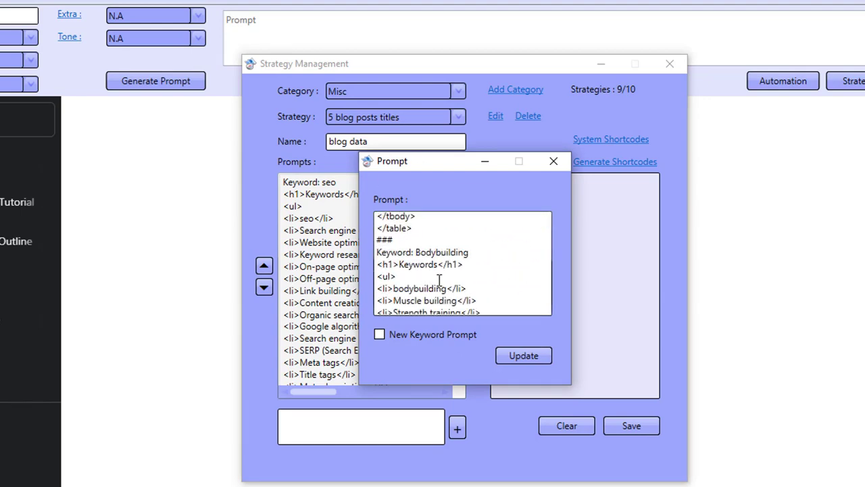
click(554, 161)
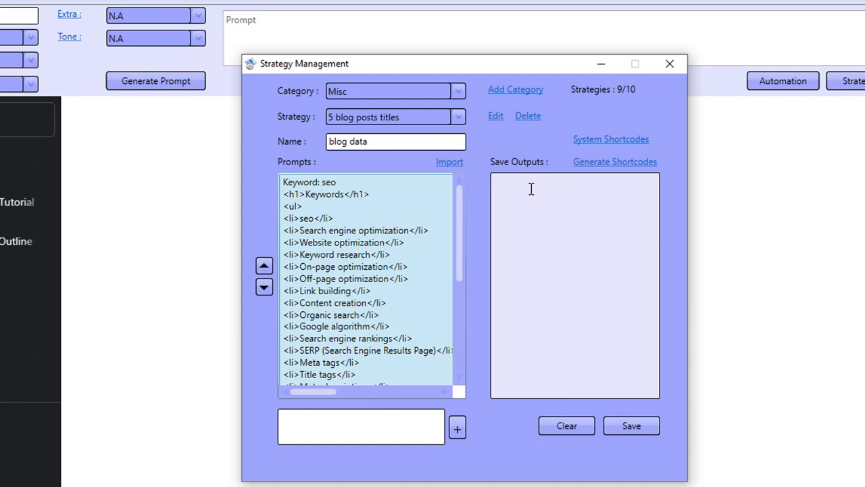
Mark the second prompt, "Keyword: {!keyword}", as a New Keyword Prompt and update it.
scroll(427, 281, down, 2)
double_click(329, 188)
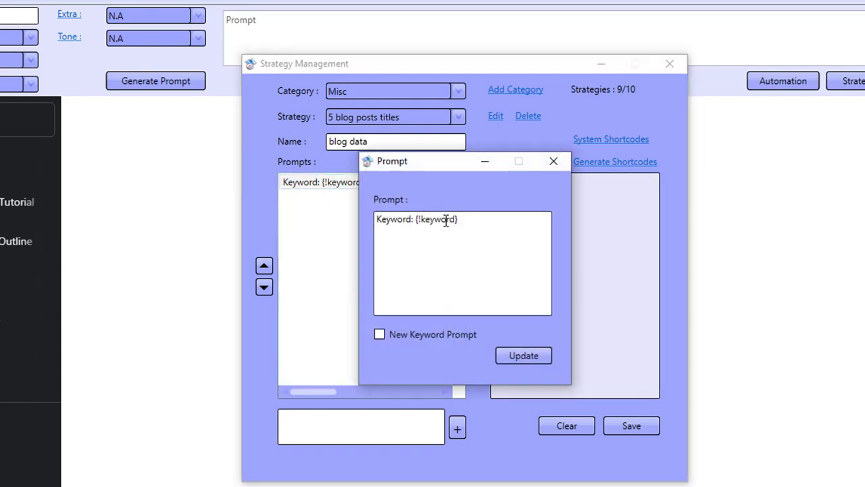
click(558, 164)
double_click(320, 191)
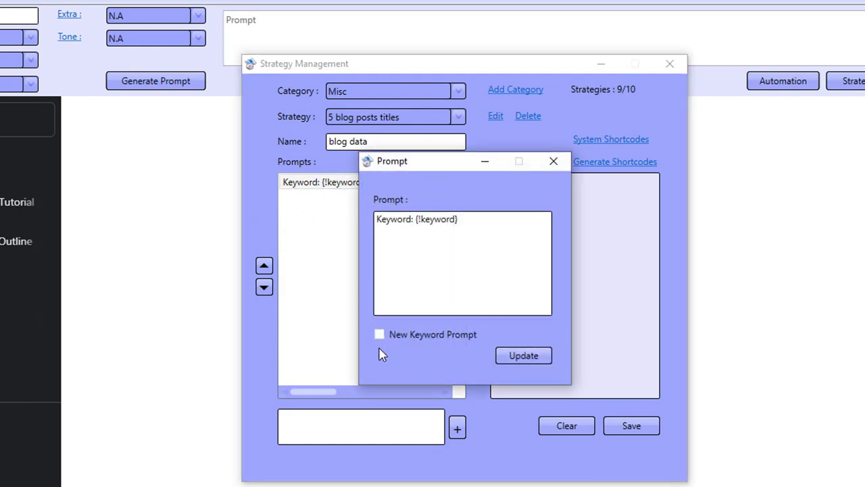
click(403, 336)
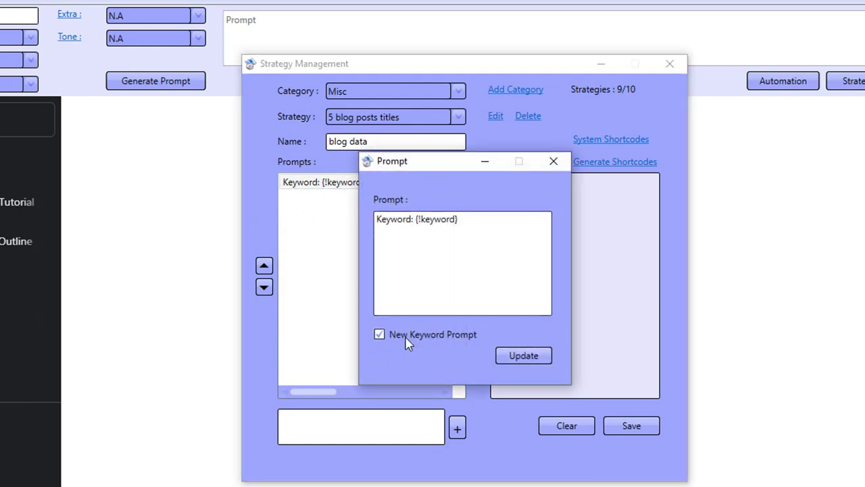
click(517, 354)
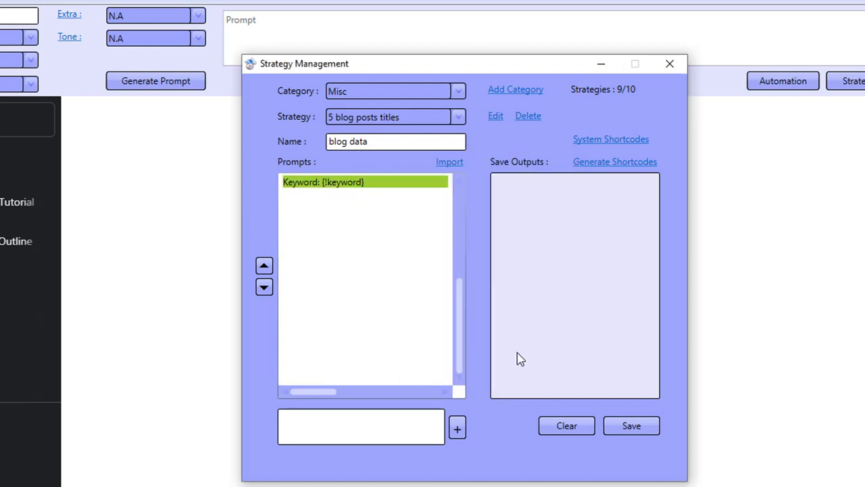
Generate the output shortcodes for both prompts and save the blog data strategy.
click(601, 163)
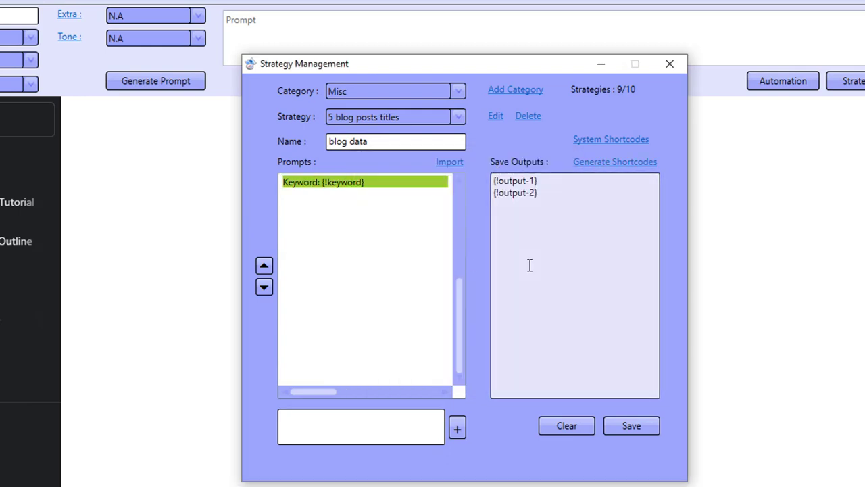
click(621, 425)
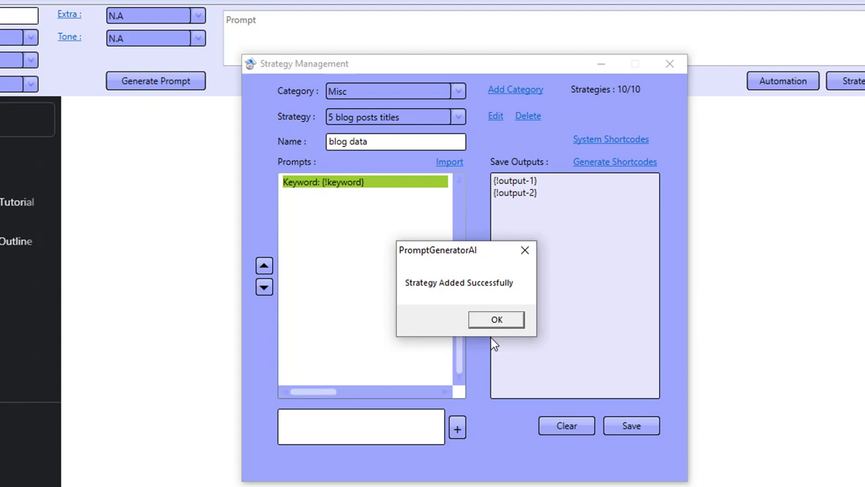
click(495, 320)
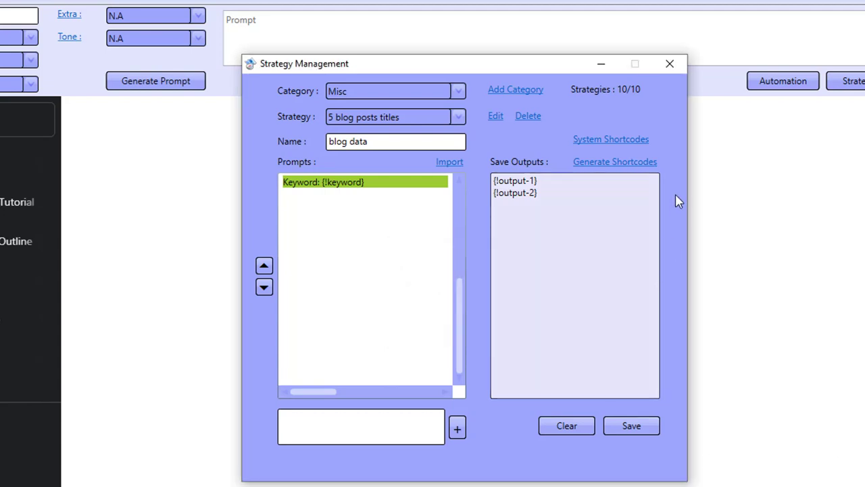
click(669, 63)
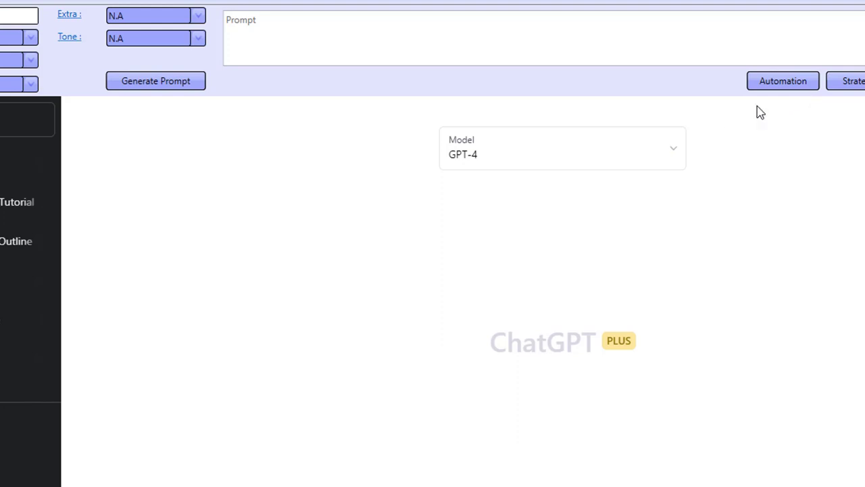
Set up an automation with the Misc category and the blog data strategy.
click(797, 84)
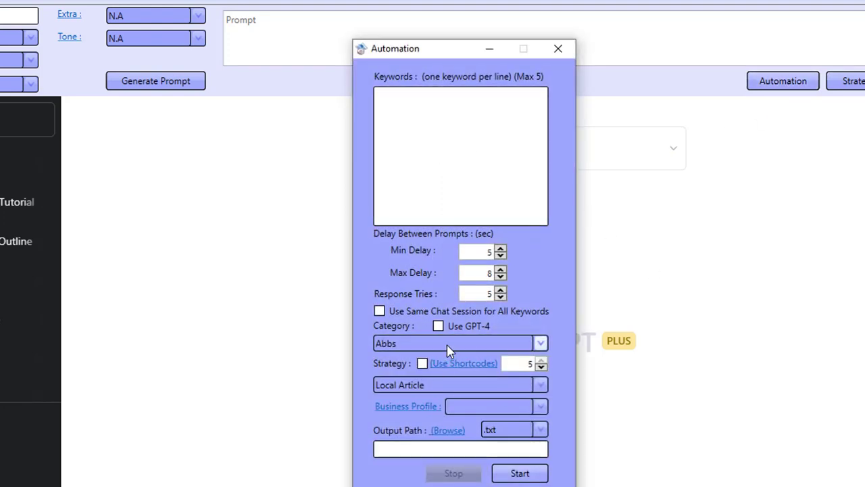
click(448, 343)
click(421, 385)
click(448, 384)
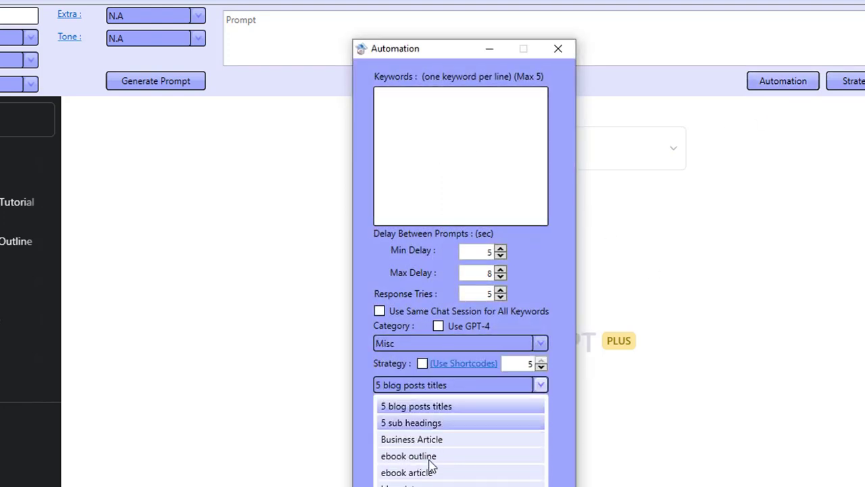
click(405, 485)
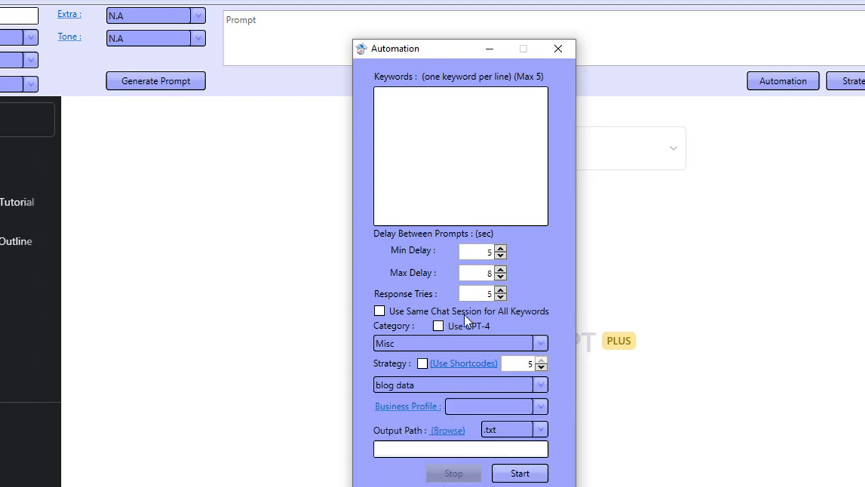
Enter the keywords bodybuilding and cleaning, sharing one chat session, with a prompt delay of 1 to 2 seconds.
click(446, 148)
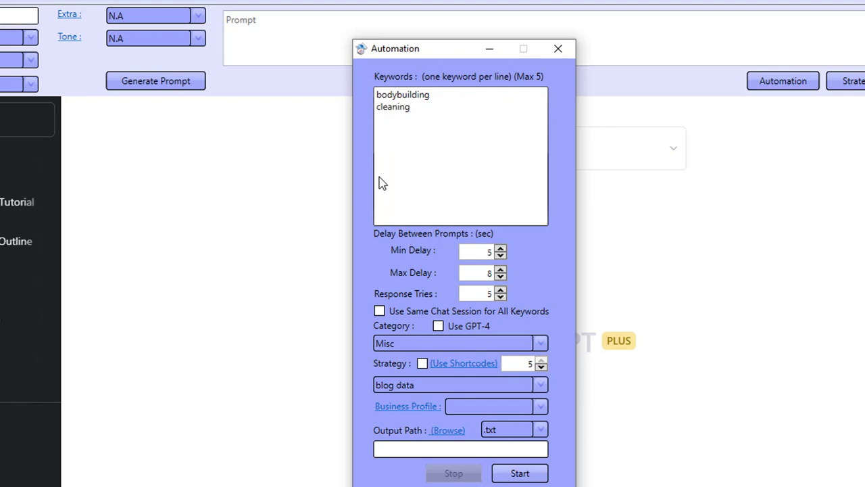
click(379, 312)
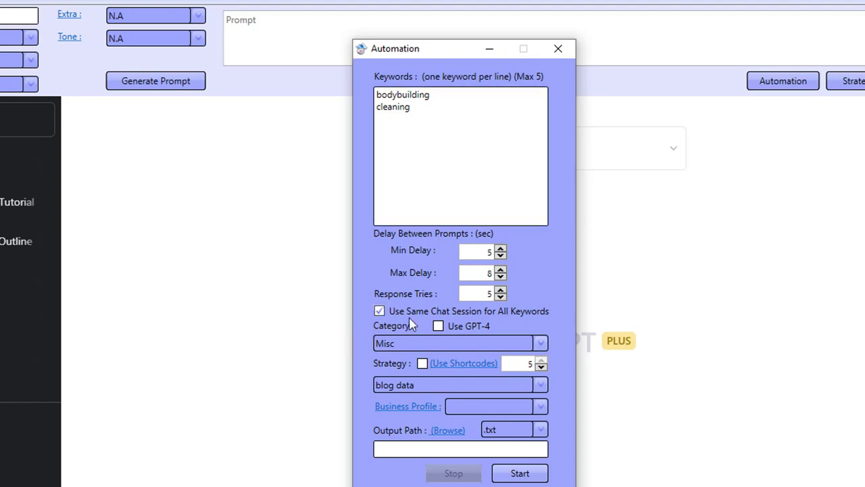
click(500, 255)
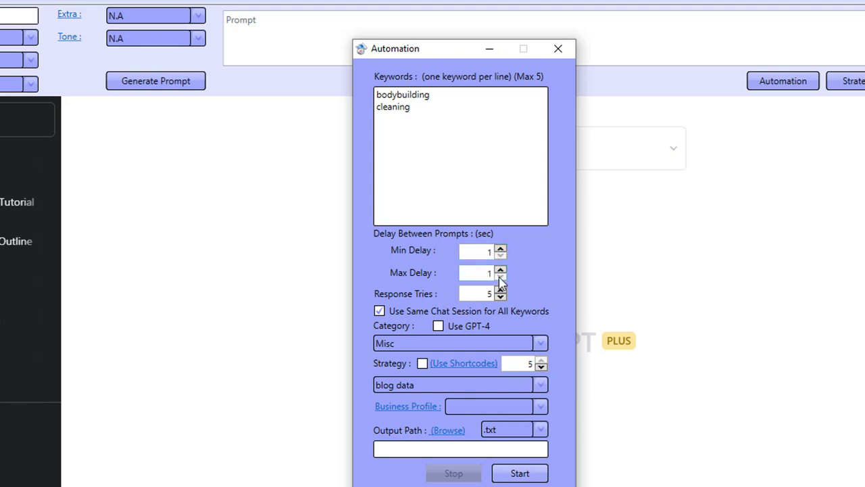
click(500, 269)
Set the automation's output path to the promptai-output folder on the desktop and start the run.
click(449, 434)
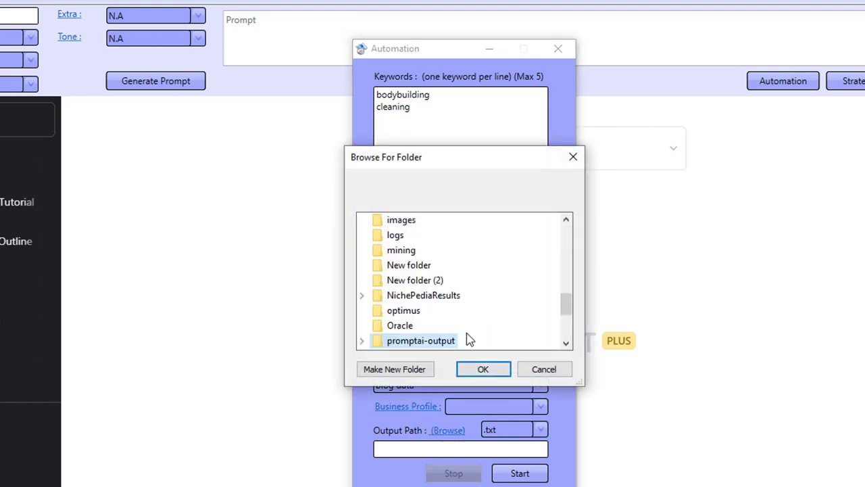
click(481, 369)
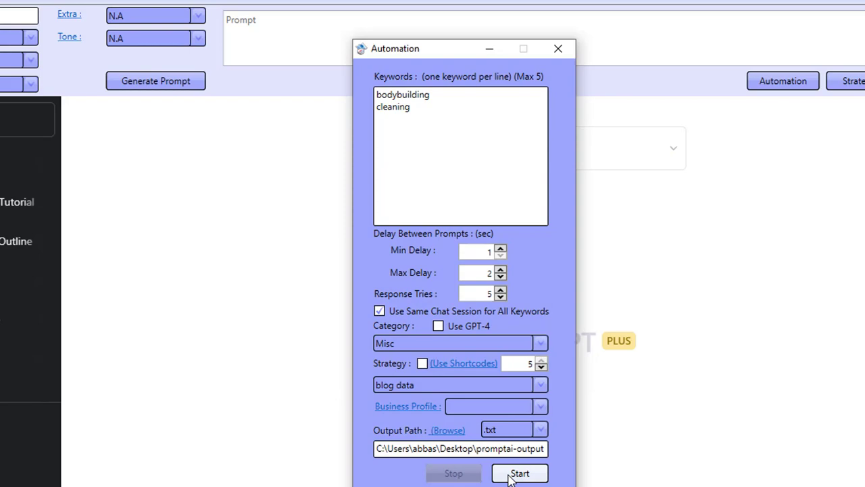
click(511, 475)
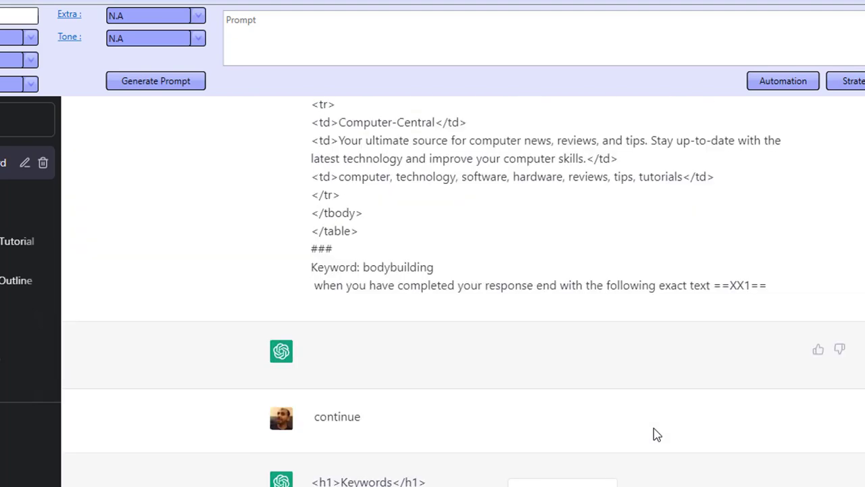
scroll(653, 427, up, 10)
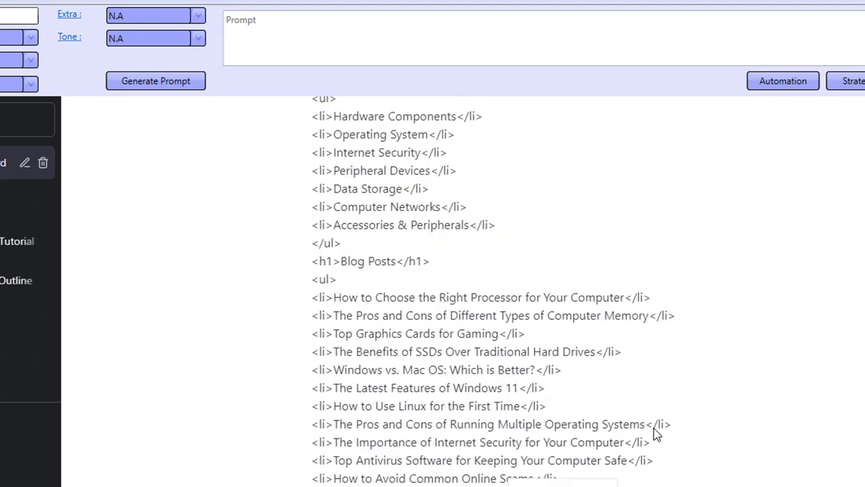
Review the few-shot prompt with its example keywords in the chat and the HTML responses generated for the keywords.
scroll(654, 427, up, 15)
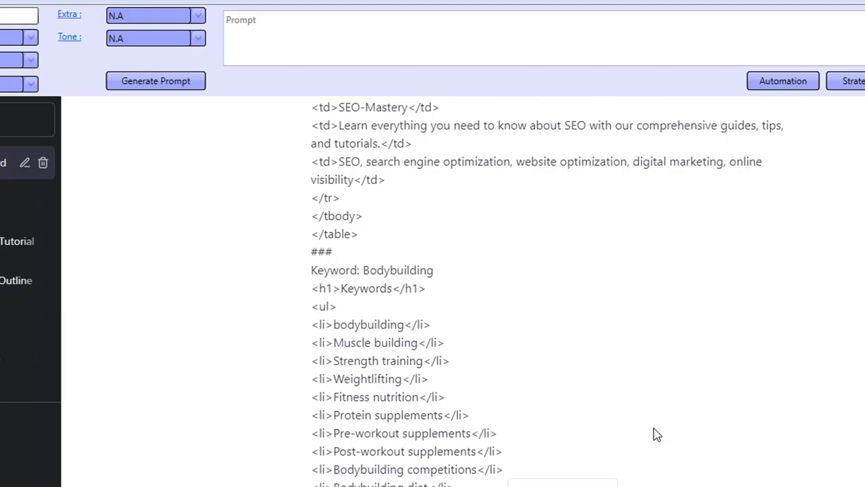
scroll(654, 428, up, 15)
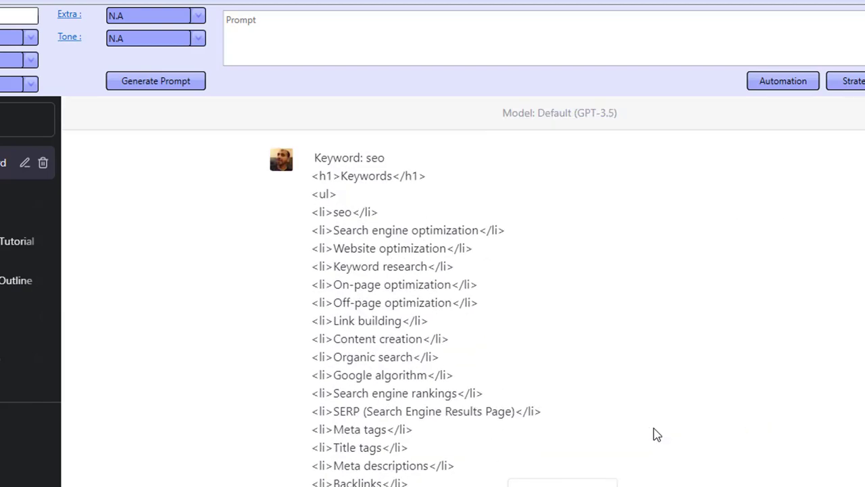
scroll(653, 428, down, 12)
scroll(654, 428, down, 15)
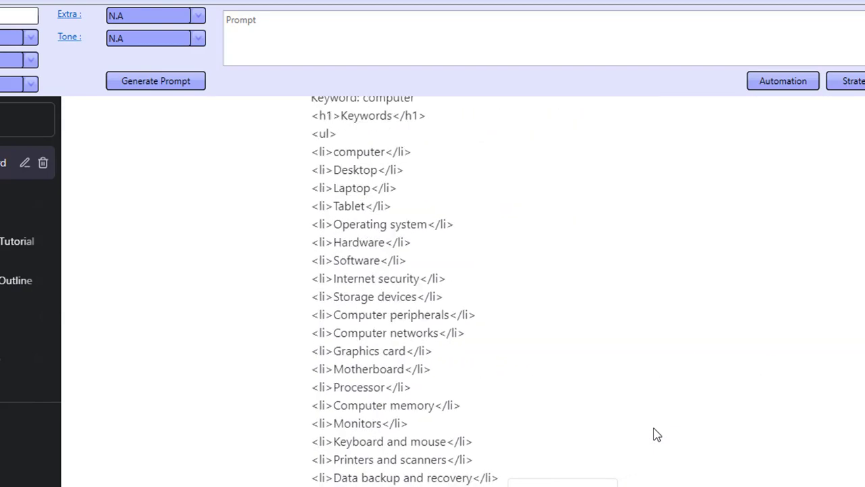
scroll(654, 435, up, 10)
scroll(653, 435, down, 4)
scroll(654, 435, up, 4)
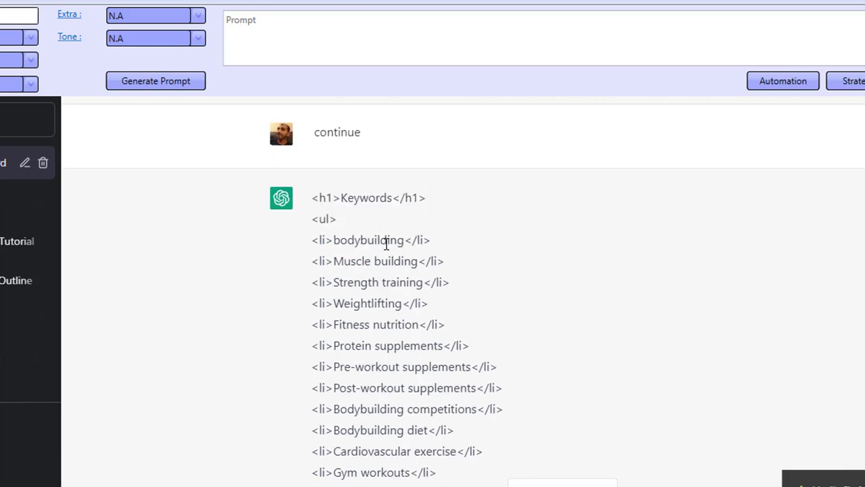
scroll(386, 241, down, 12)
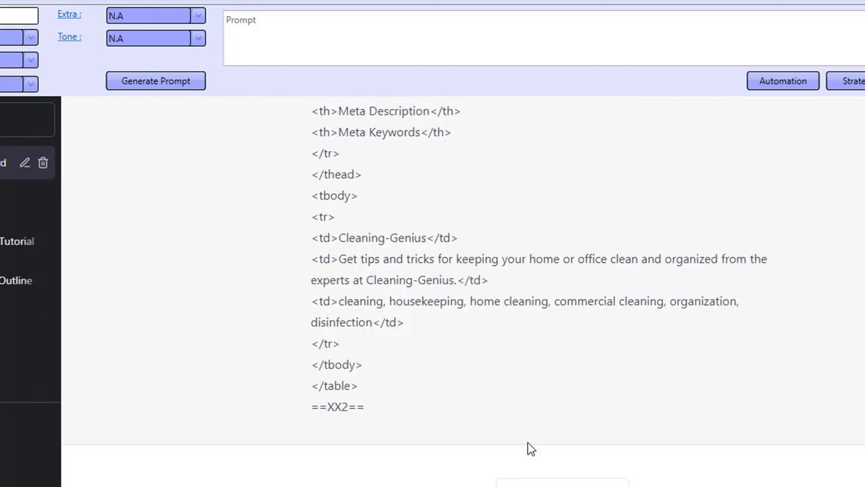
Open the newest bodybuilding output file from the promptai-output folder in the article editor.
click(488, 320)
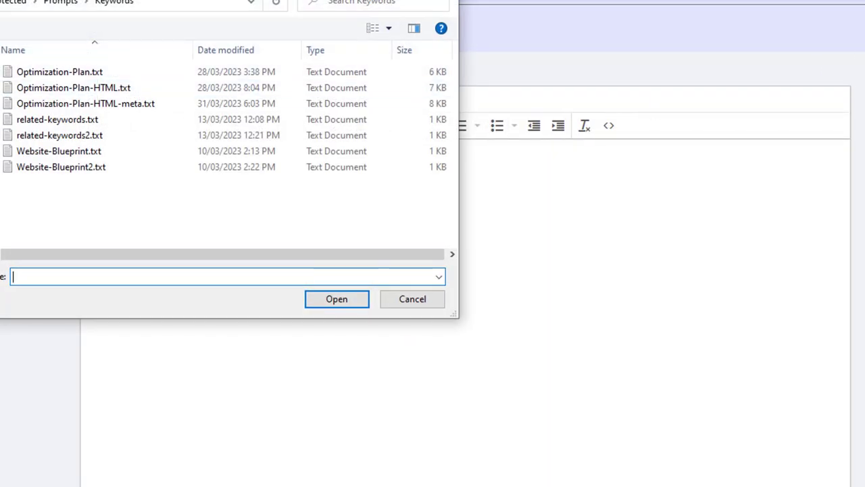
click(64, 126)
key(p)
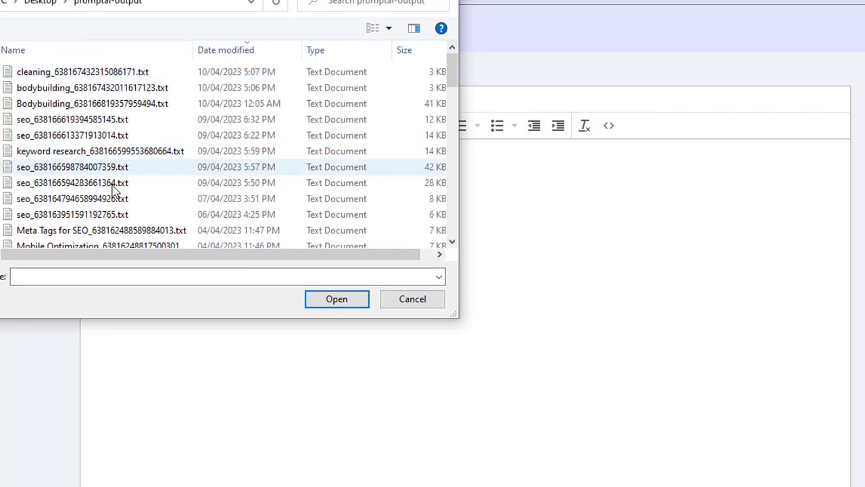
double_click(76, 87)
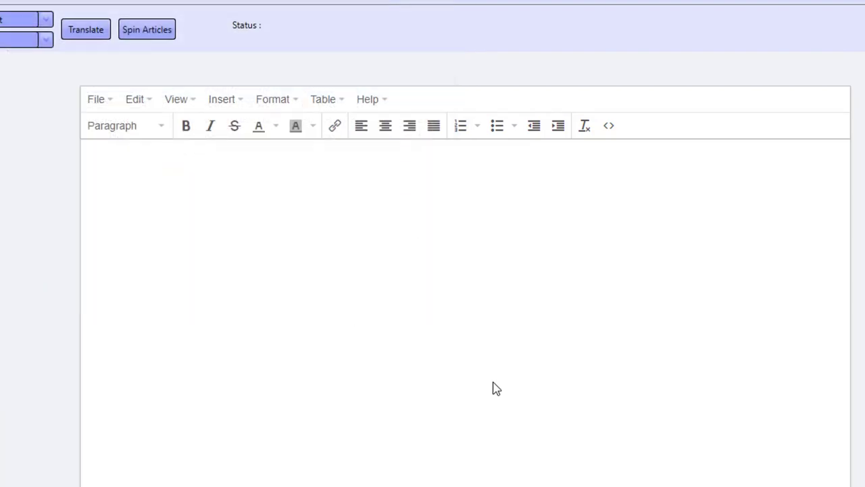
click(511, 372)
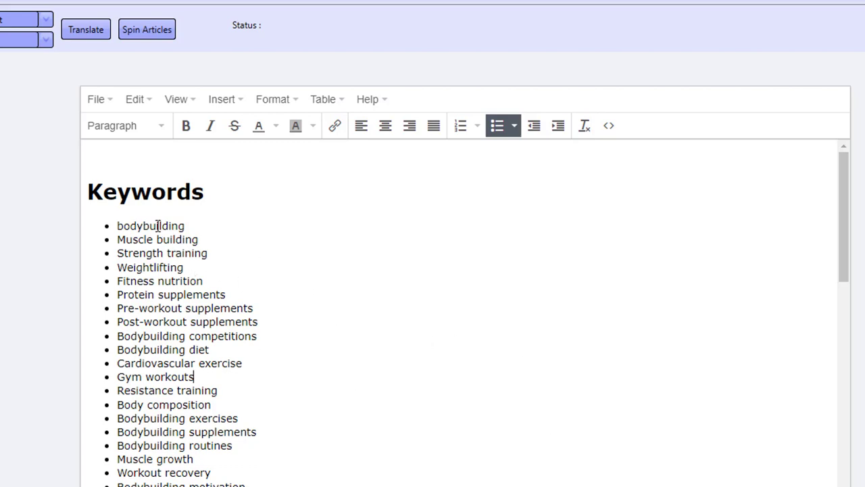
Examine the Keywords and Categories lists in the bodybuilding output.
drag(156, 225, 175, 420)
scroll(179, 422, down, 1)
click(133, 262)
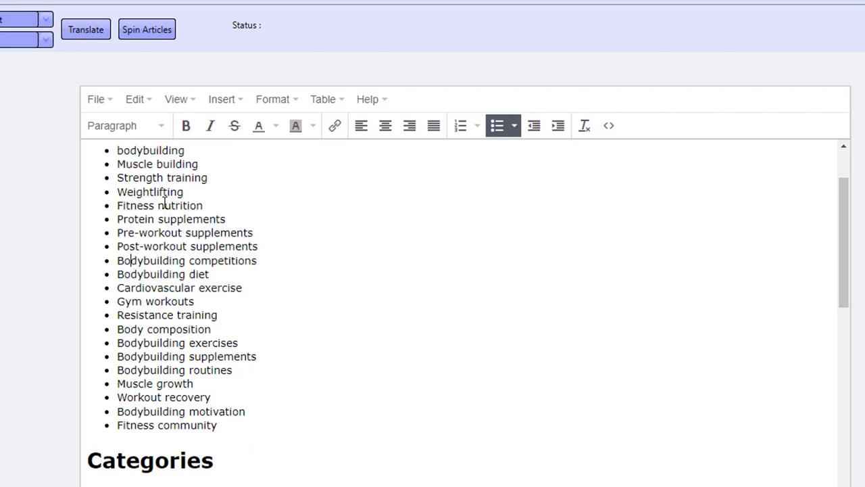
scroll(153, 184, up, 1)
scroll(155, 357, down, 3)
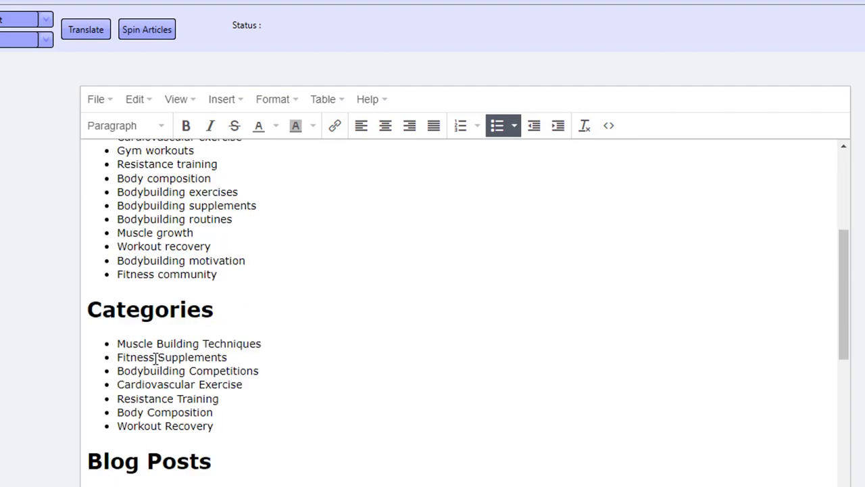
mouse_move(135, 344)
mouse_down()
mouse_move(184, 436)
mouse_move(133, 358)
mouse_up()
click(215, 424)
click(149, 207)
drag(163, 232, 181, 260)
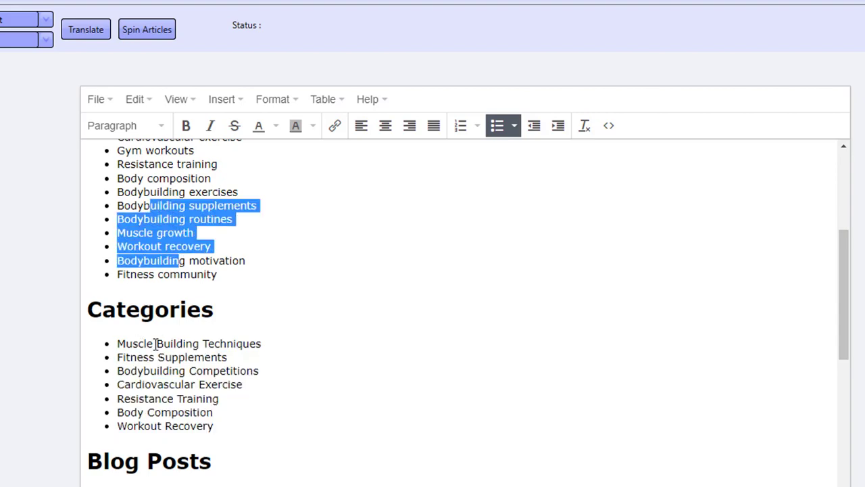
drag(143, 343, 186, 395)
scroll(186, 392, down, 3)
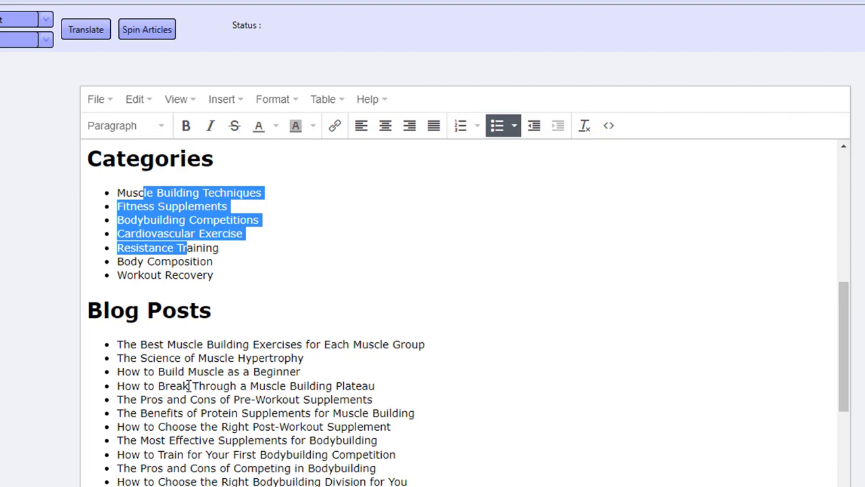
Examine the bodybuilding blog post titles and the Website Suggestions table with its name, meta description and meta keywords.
drag(138, 344, 198, 358)
click(192, 399)
scroll(196, 403, down, 1)
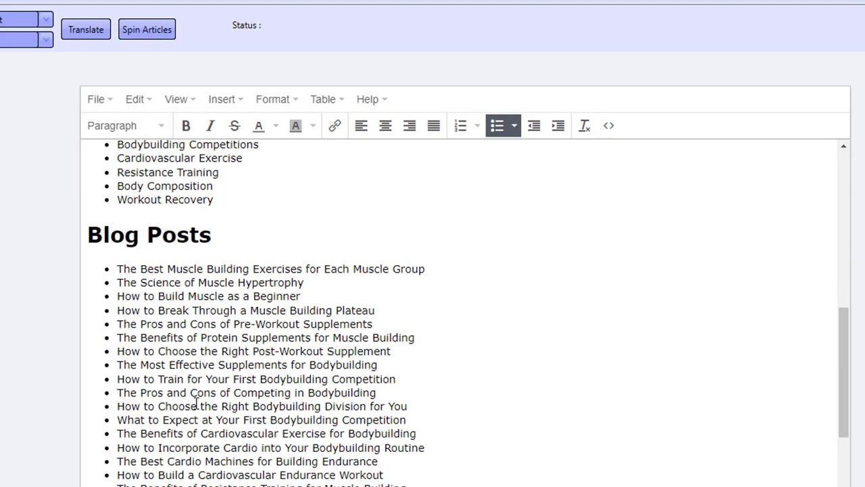
scroll(196, 403, down, 1)
scroll(196, 404, down, 2)
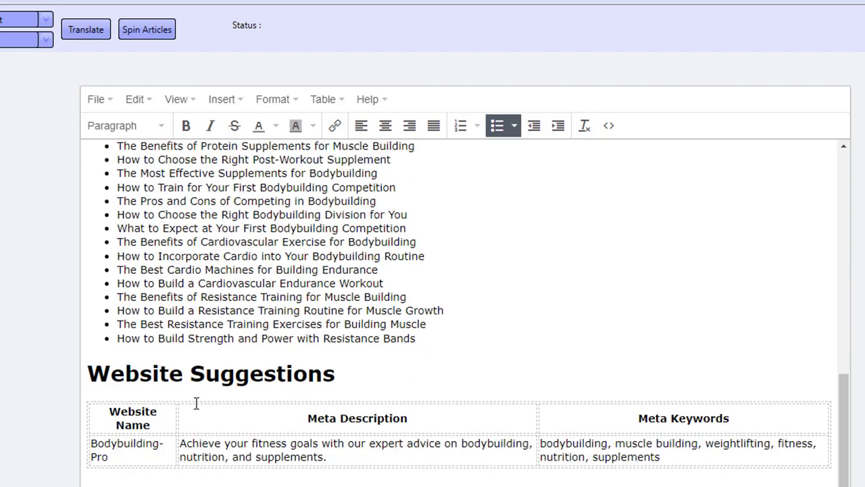
drag(124, 456, 91, 443)
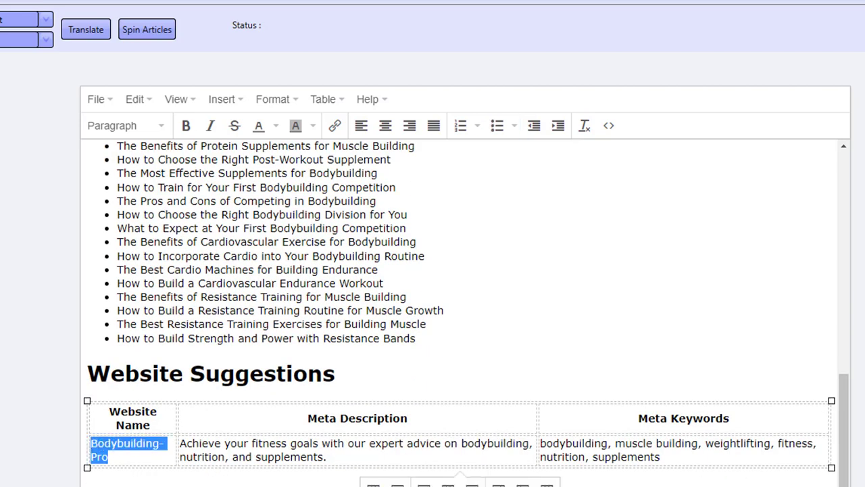
drag(333, 446, 199, 442)
click(672, 456)
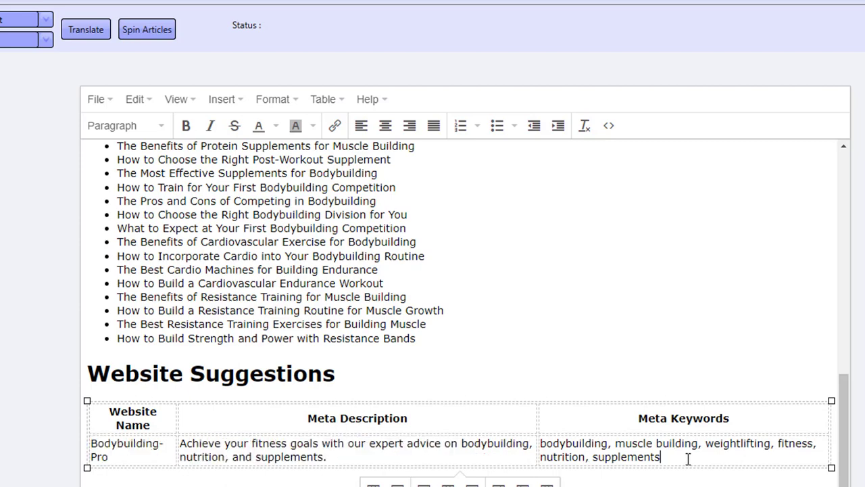
drag(688, 459, 564, 443)
click(546, 443)
click(161, 483)
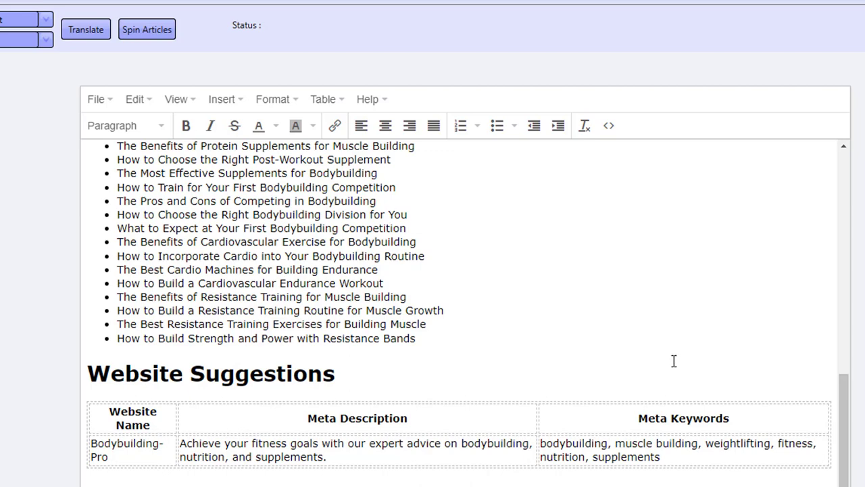
scroll(673, 361, up, 1)
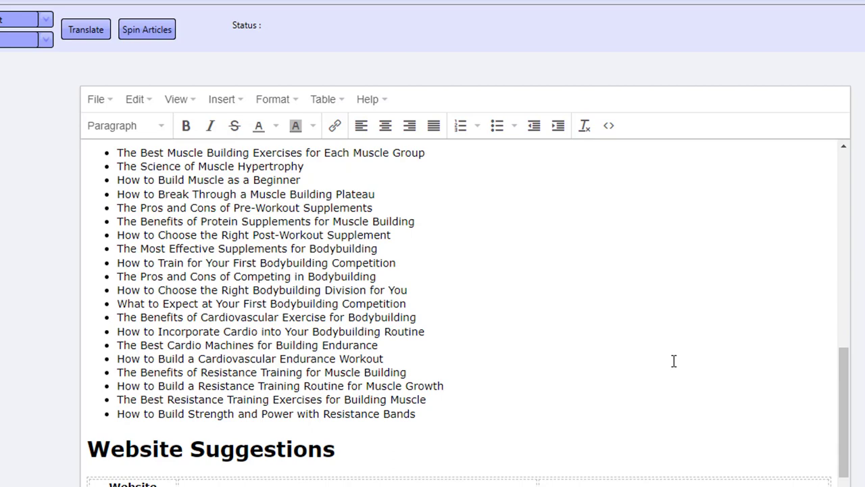
scroll(673, 361, up, 2)
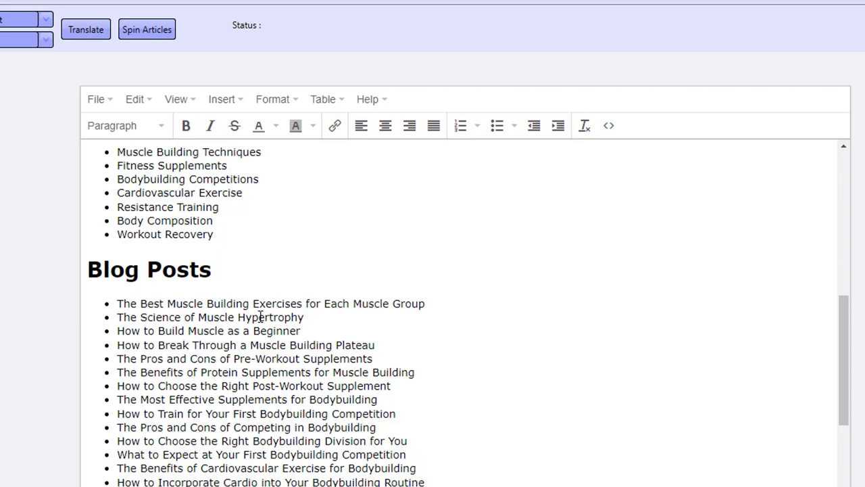
scroll(260, 315, down, 3)
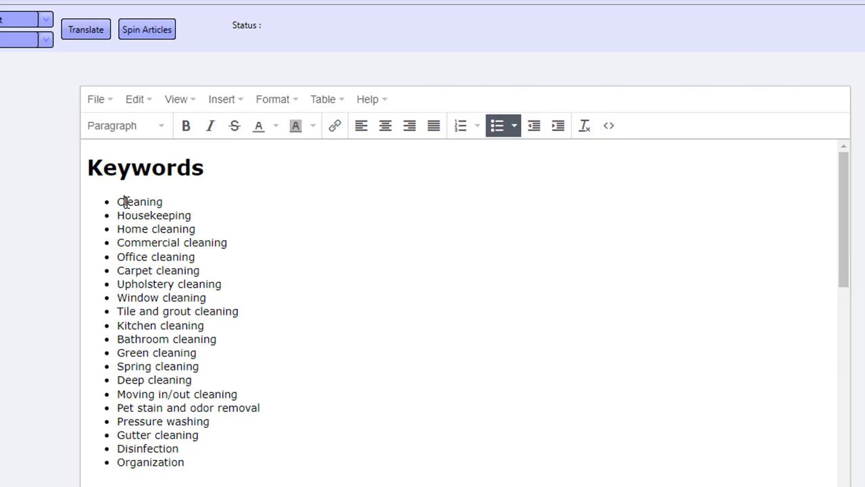
Examine the Keywords and Categories lists in the cleaning output.
drag(124, 201, 180, 462)
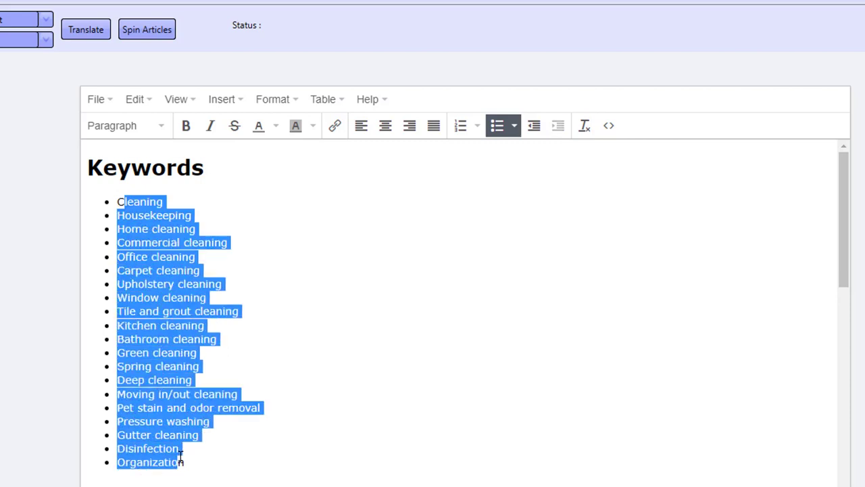
click(181, 461)
drag(158, 201, 195, 421)
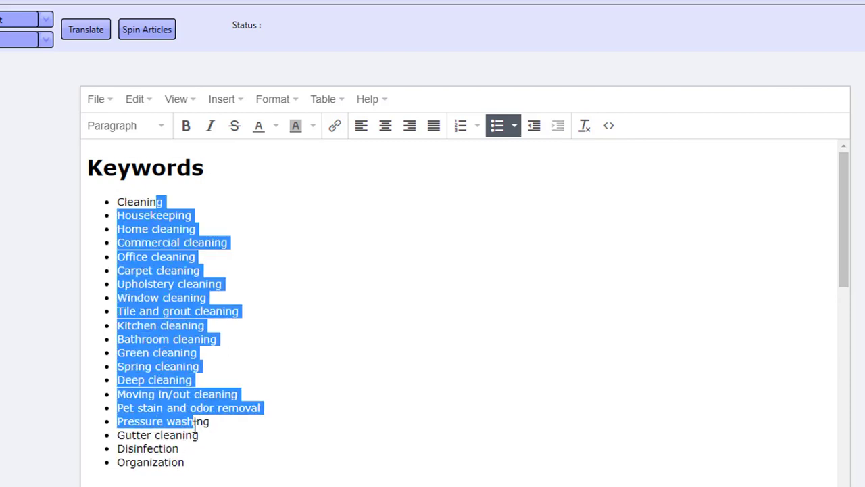
click(195, 421)
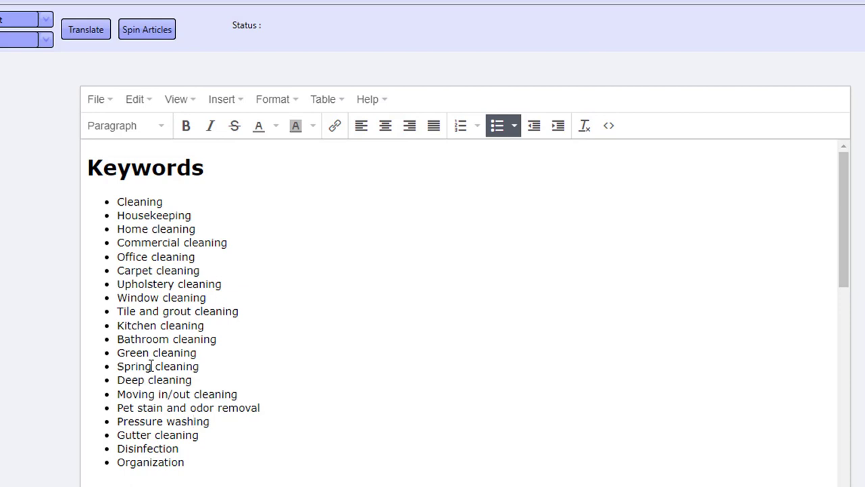
scroll(357, 357, down, 3)
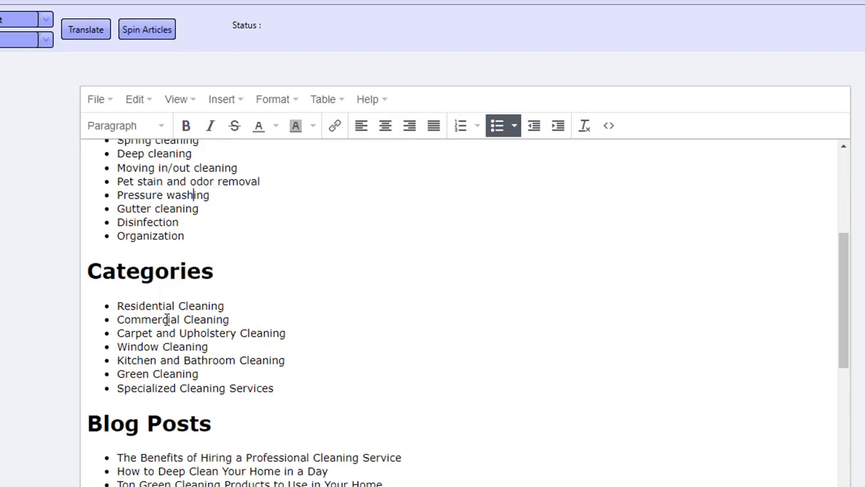
drag(158, 305, 183, 389)
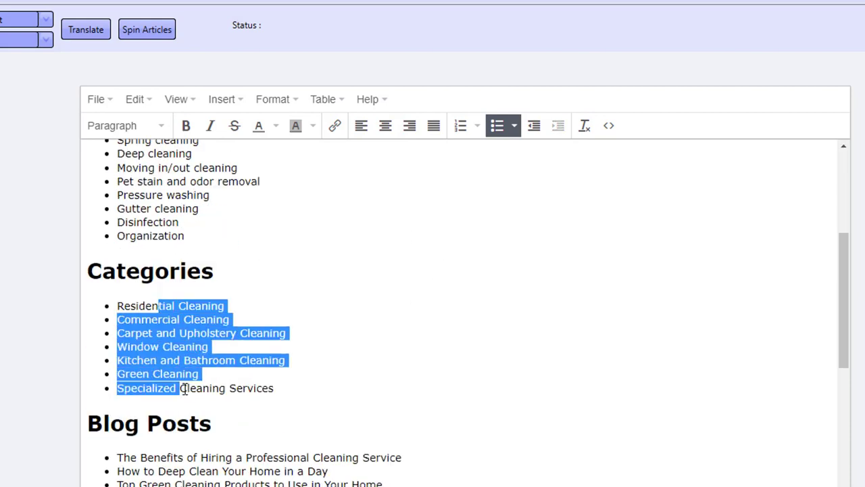
click(184, 389)
scroll(242, 372, down, 3)
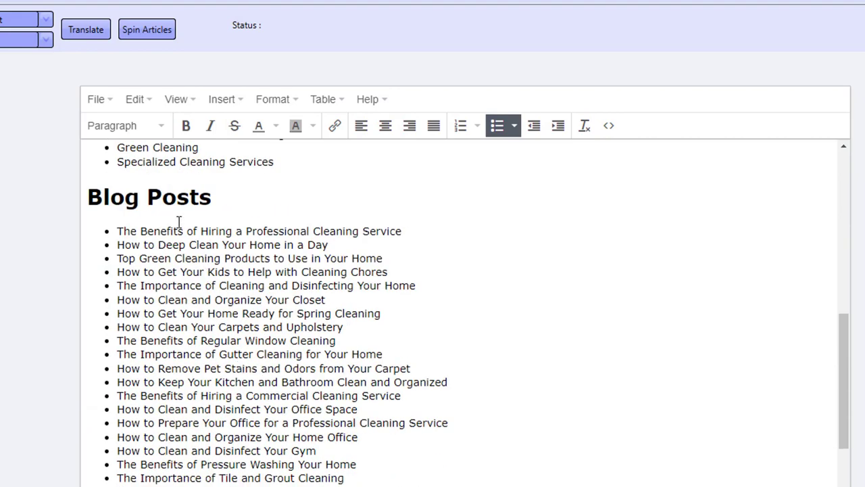
Examine the cleaning blog post titles and the website name, meta description and meta keywords suggested for the site.
drag(180, 230, 216, 437)
click(216, 436)
scroll(218, 436, down, 2)
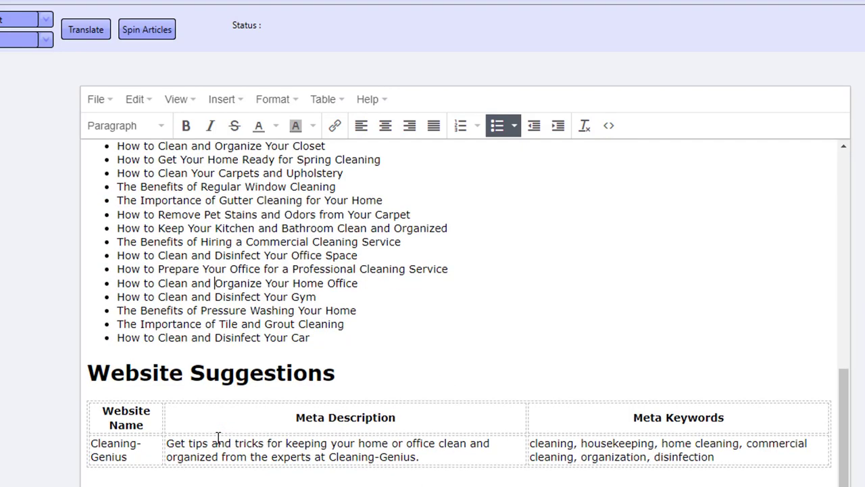
drag(126, 457, 95, 443)
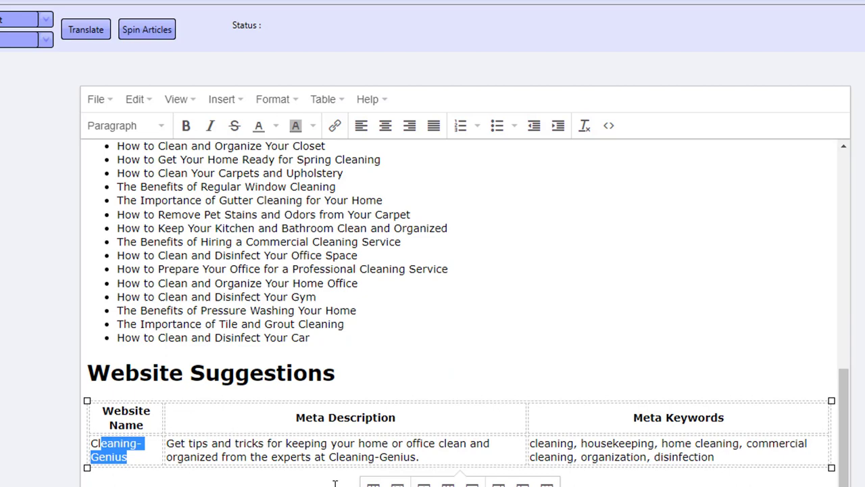
drag(433, 457, 332, 450)
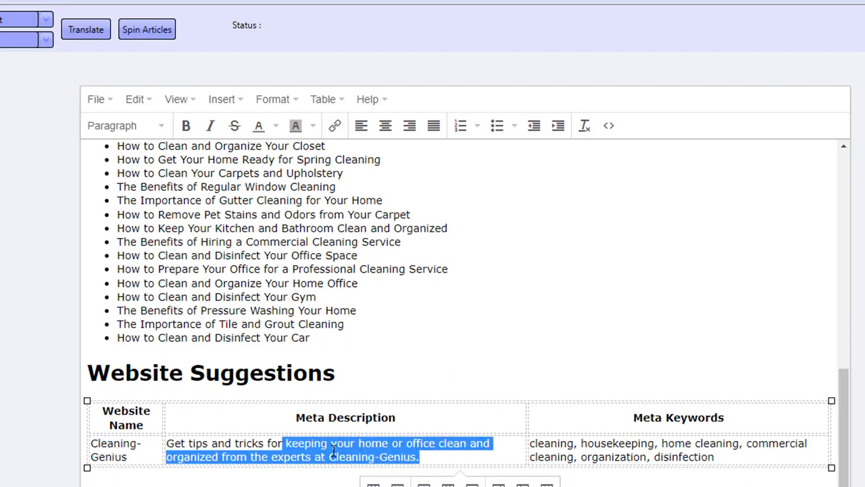
click(676, 457)
drag(724, 457, 534, 440)
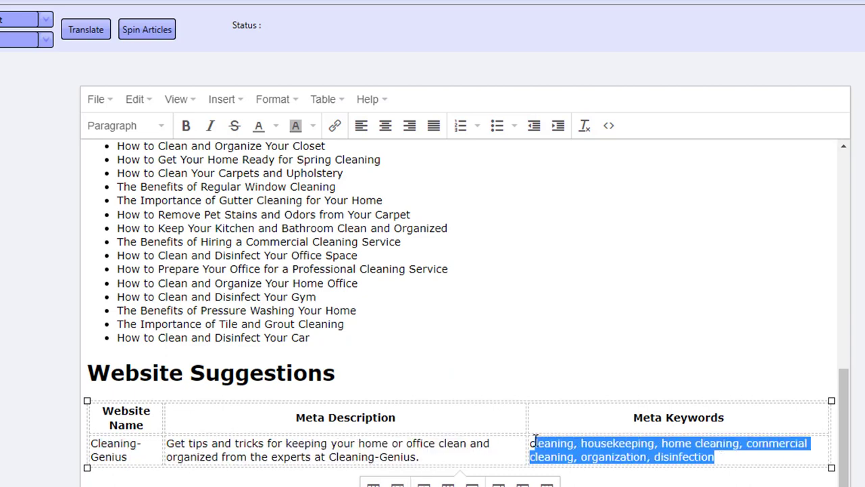
click(552, 343)
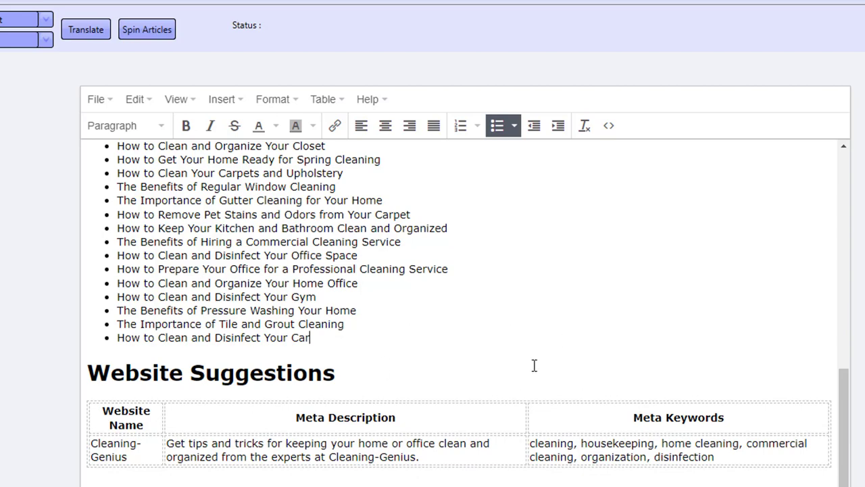
scroll(535, 365, up, 3)
scroll(535, 365, up, 5)
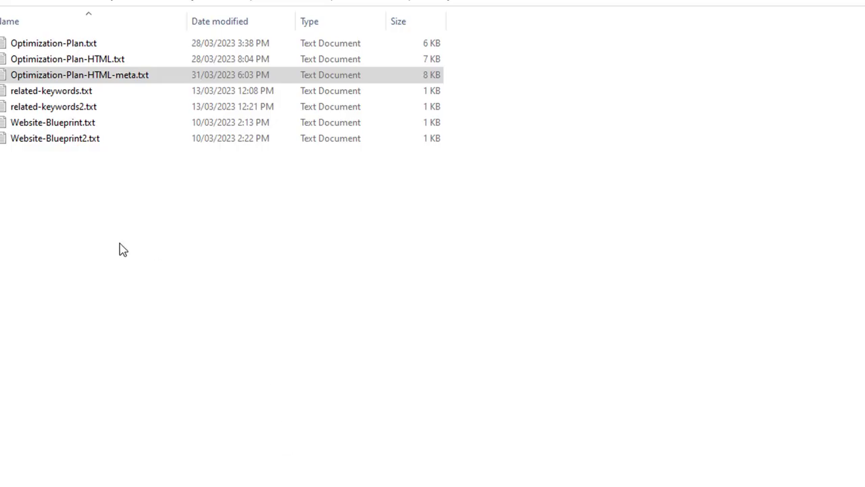
Open the Optimization-Plan-HTML-meta.txt prompt file in Notepad and select its entire text.
double_click(84, 79)
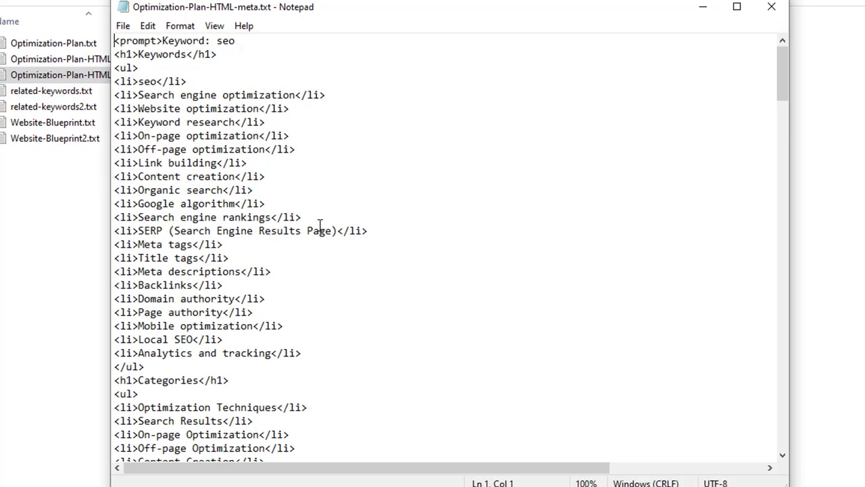
click(321, 230)
key(ctrl+a)
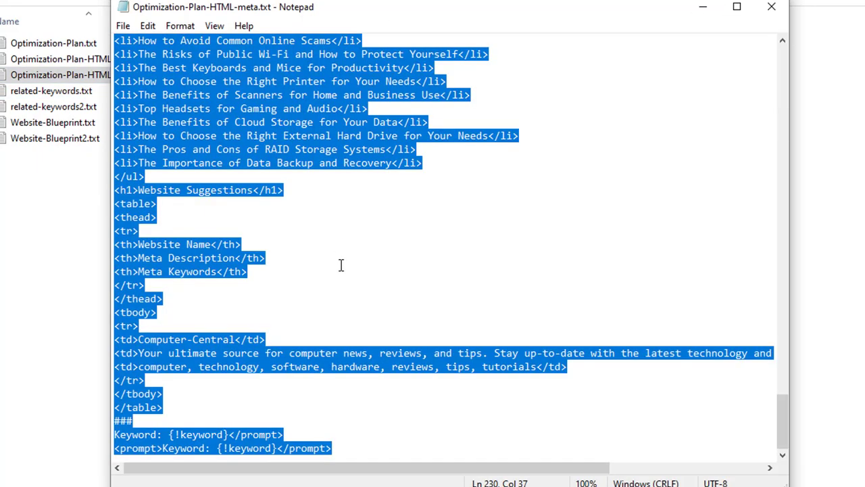
Examine the two {!keyword} placeholder lines that end the Optimization-Plan-HTML-meta.txt prompt and close the file.
click(345, 407)
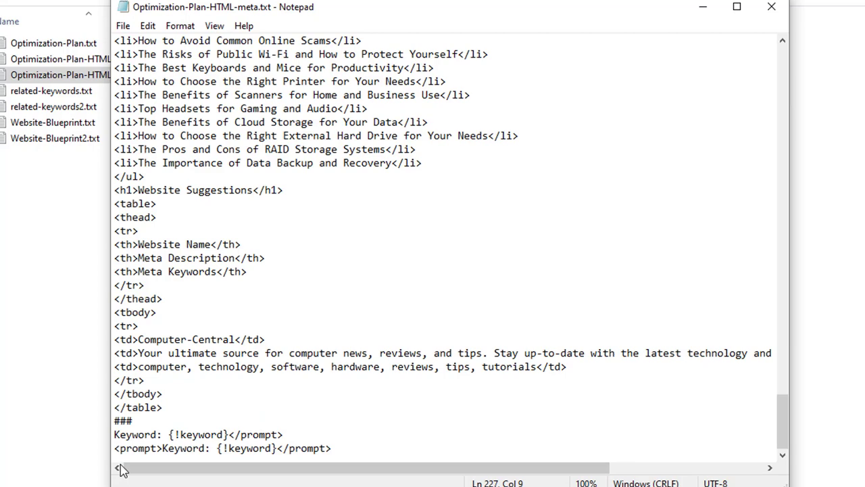
drag(121, 448, 327, 456)
drag(282, 436, 170, 435)
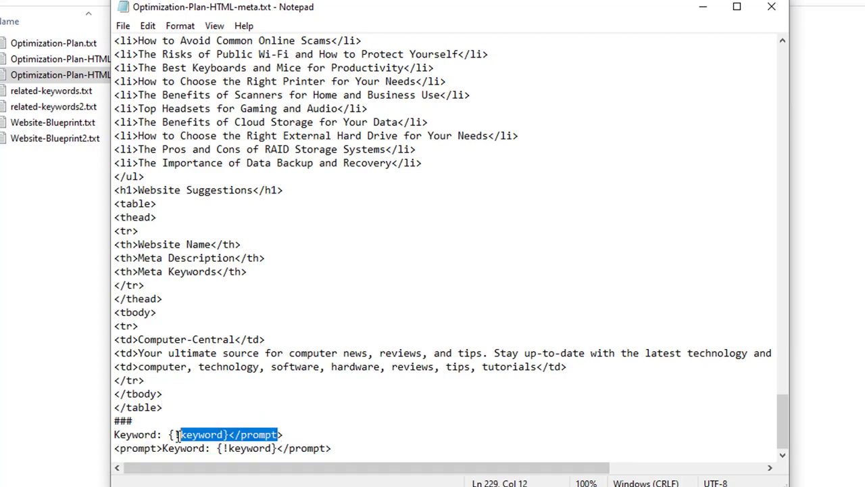
click(771, 8)
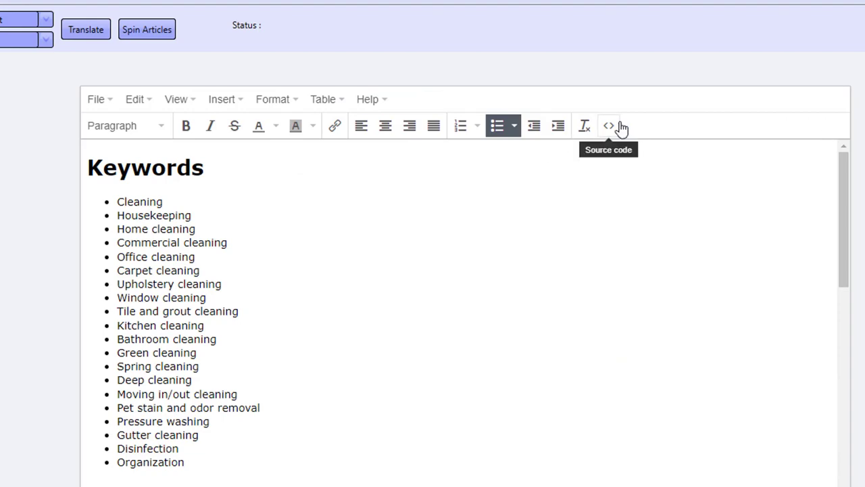
Replace the cleaning document's entire HTML source code with the copied prompt text and apply it to the editor.
click(611, 127)
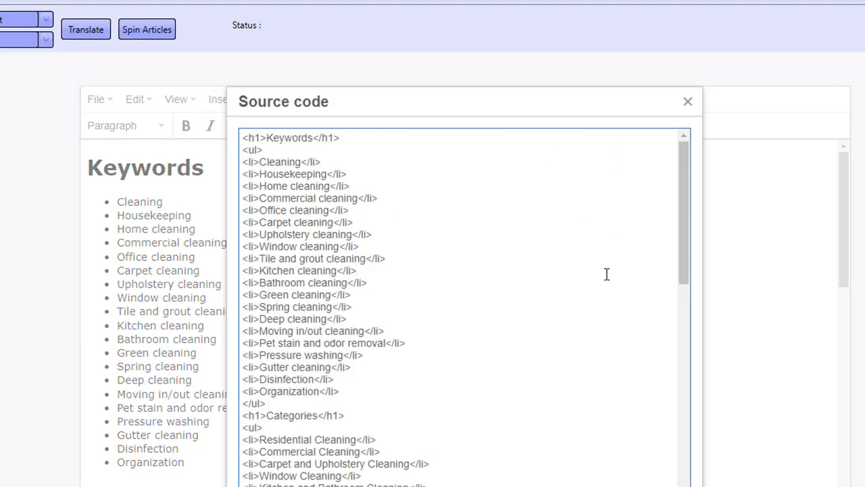
key(ctrl+a)
key(ctrl+v)
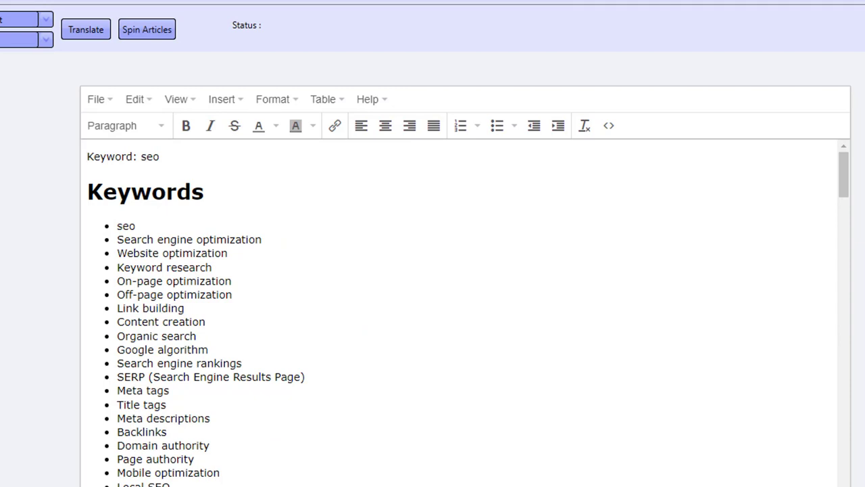
click(460, 378)
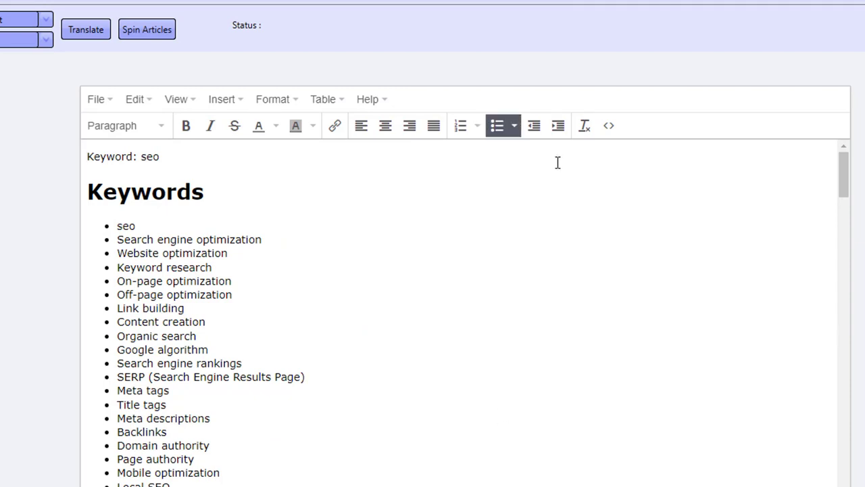
Examine the seo example's keyword line and its Keywords and Categories lists in the rendered prompt.
click(106, 158)
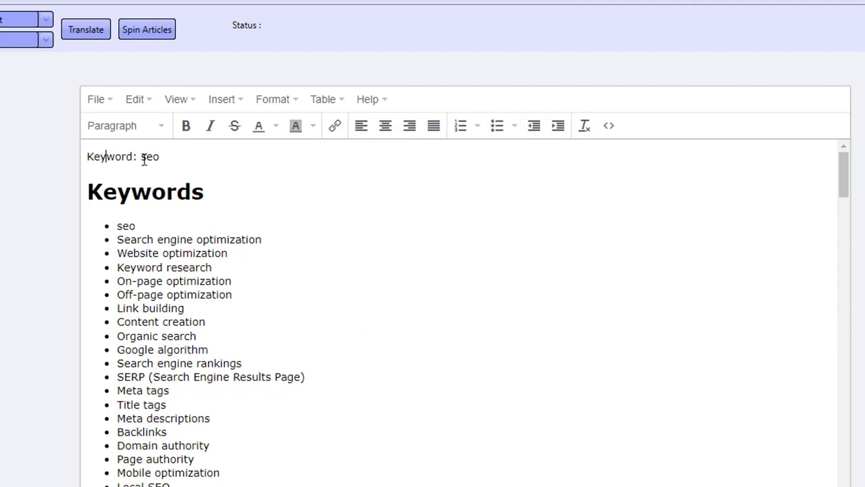
click(116, 192)
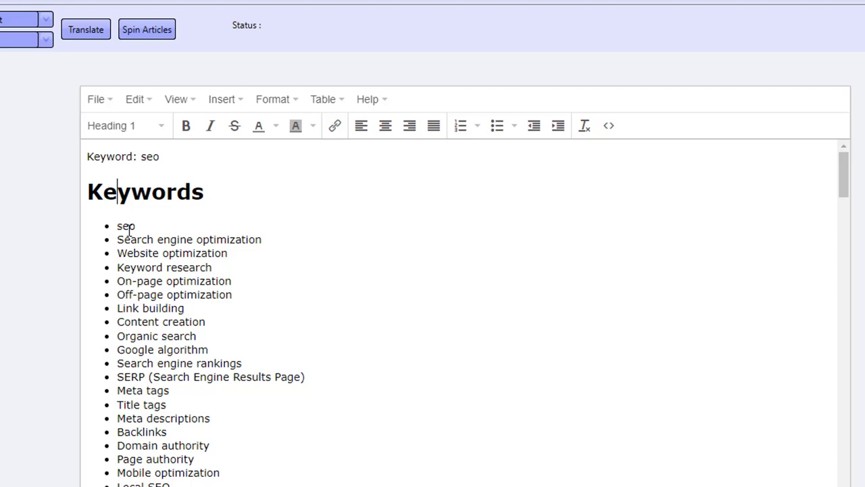
drag(130, 227, 175, 418)
scroll(177, 418, down, 3)
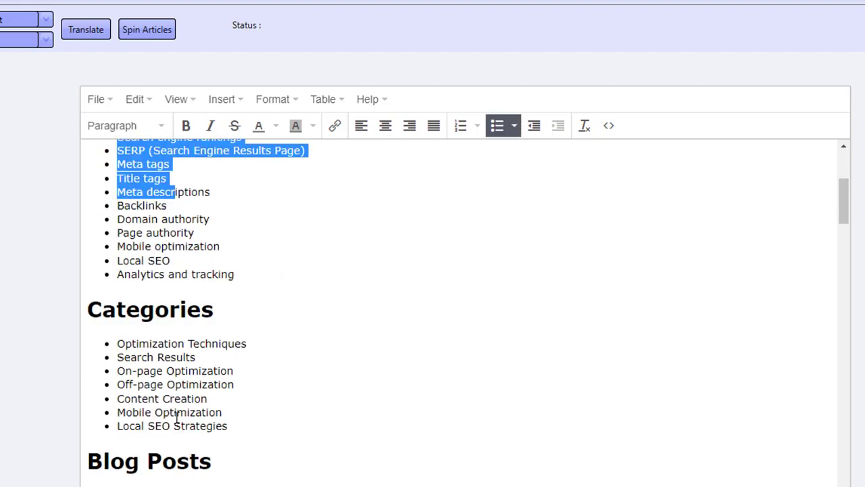
click(157, 346)
scroll(128, 365, down, 2)
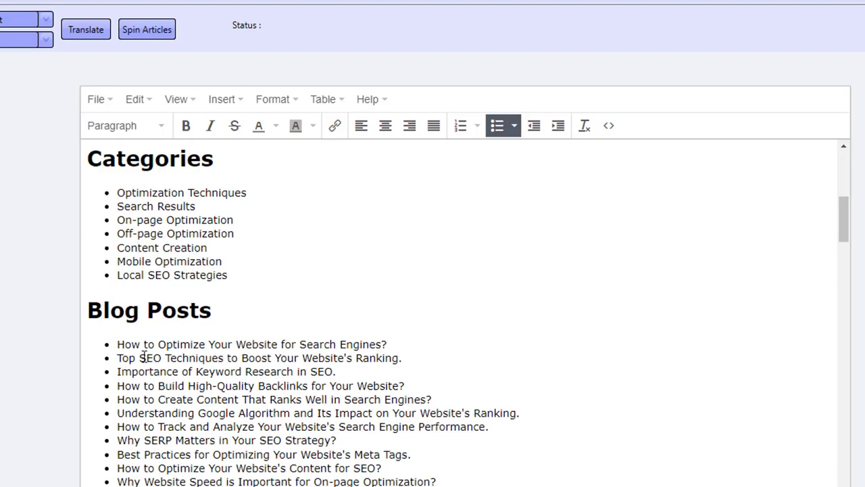
Examine the seo example's blog post titles and its Website Suggestions table.
drag(143, 344, 168, 392)
scroll(165, 470, down, 2)
scroll(165, 470, down, 2)
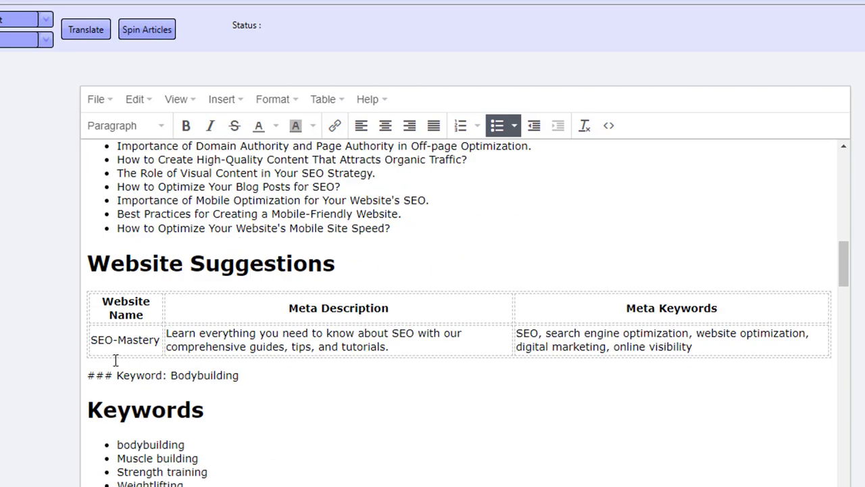
click(105, 340)
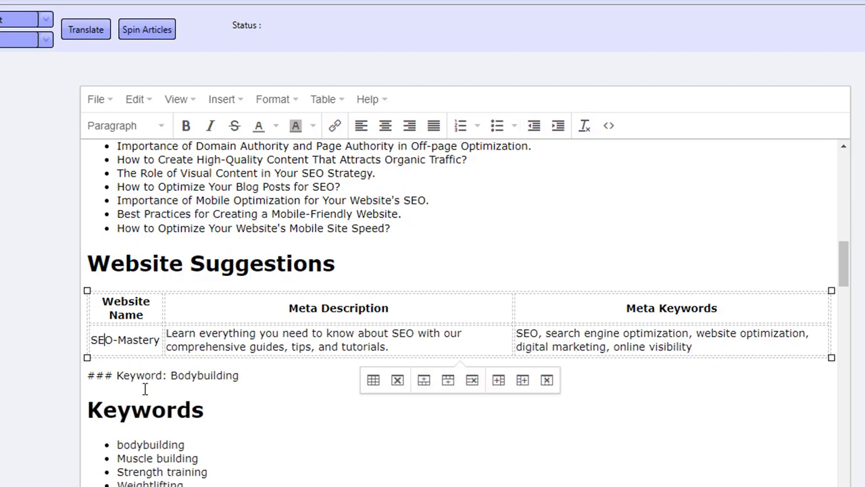
click(117, 340)
scroll(689, 346, down, 1)
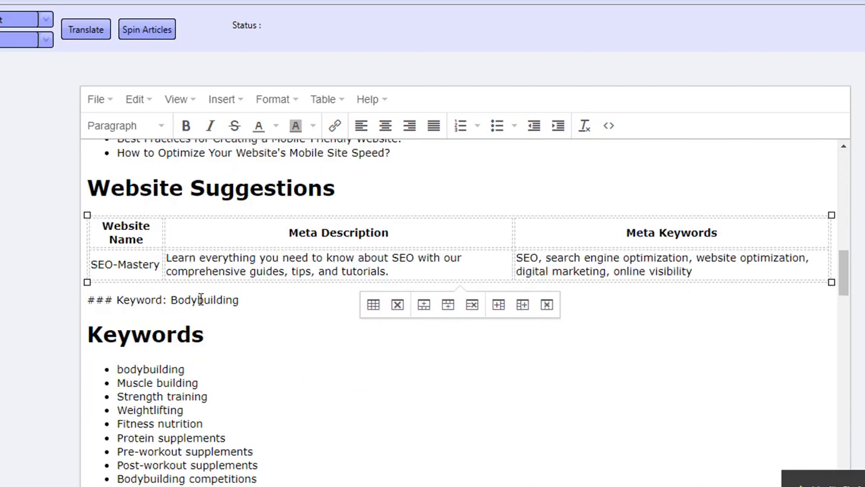
Examine the Bodybuilding example's keyword line and its Keywords and Categories lists in the rendered prompt.
drag(137, 298, 210, 299)
click(180, 299)
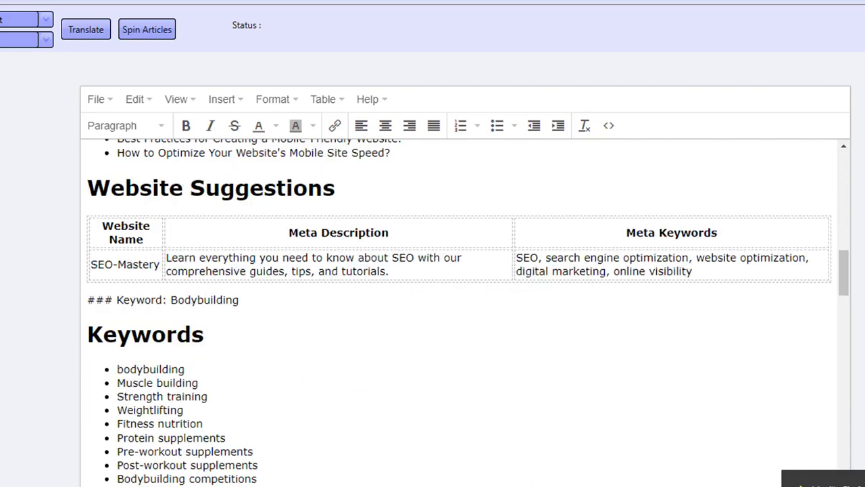
click(513, 395)
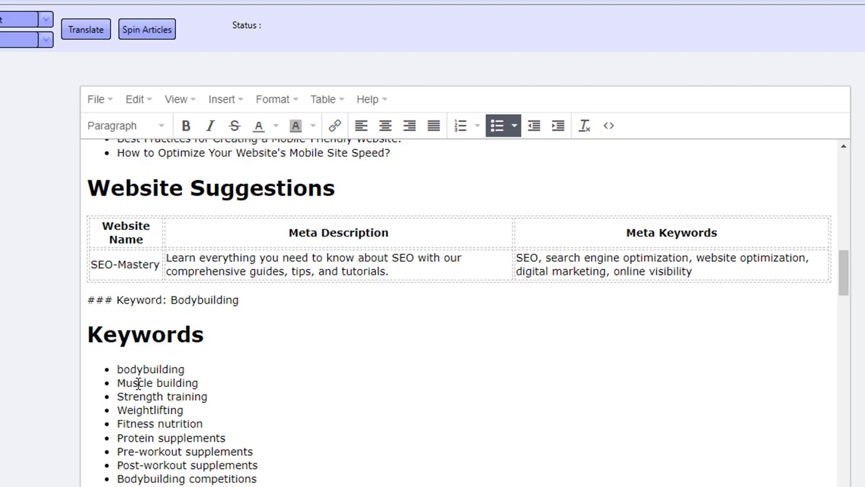
scroll(247, 356, down, 4)
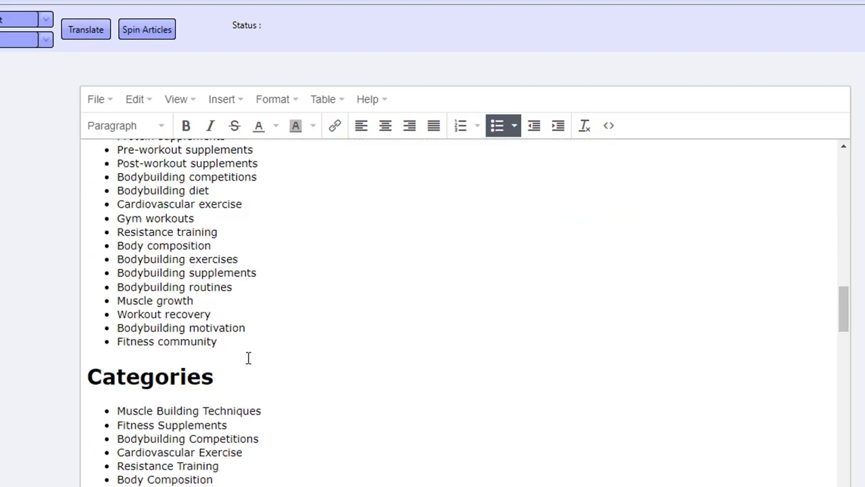
drag(183, 218, 226, 377)
scroll(183, 271, down, 2)
click(173, 273)
Examine the Bodybuilding example's blog post titles and the meta description and meta keywords in its Website Suggestions table.
scroll(173, 274, down, 3)
scroll(227, 379, down, 3)
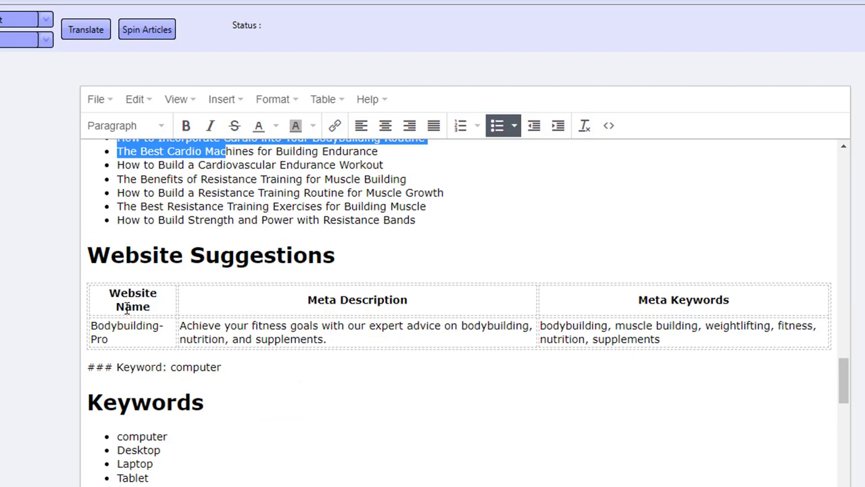
click(388, 327)
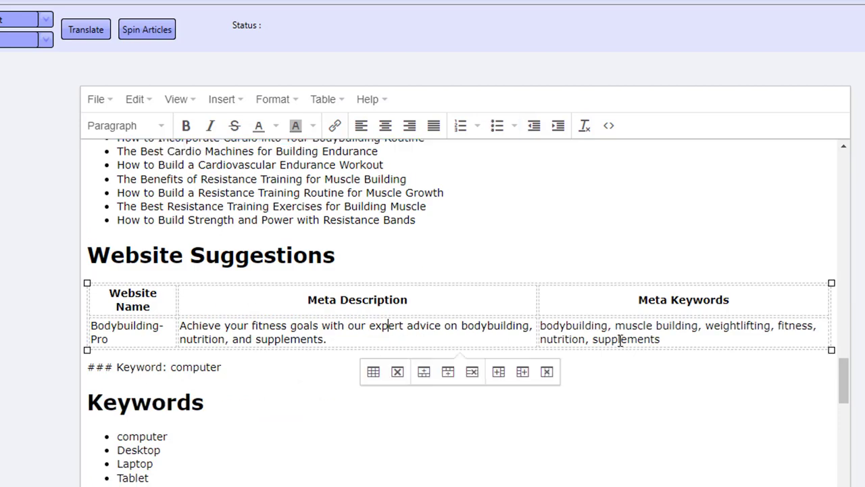
scroll(317, 301, down, 3)
scroll(317, 301, up, 2)
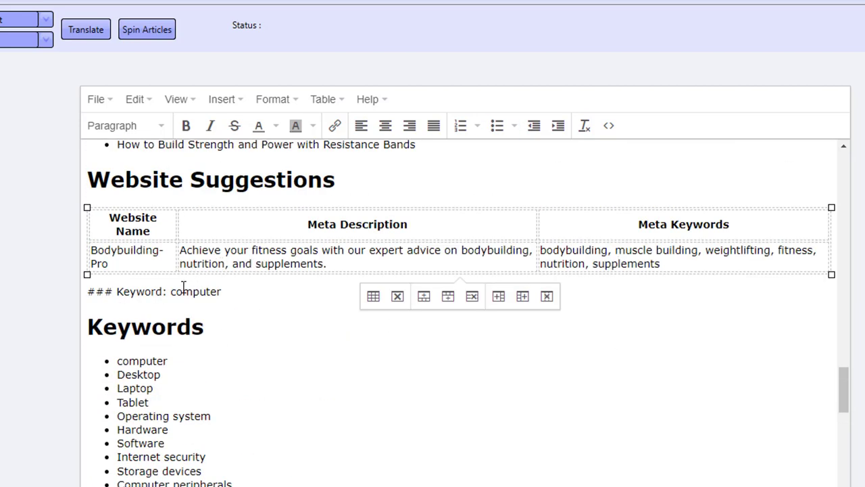
Examine the computer example's keyword line and its Keywords and Categories lists in the rendered prompt.
drag(183, 291, 261, 294)
click(262, 294)
scroll(257, 313, down, 3)
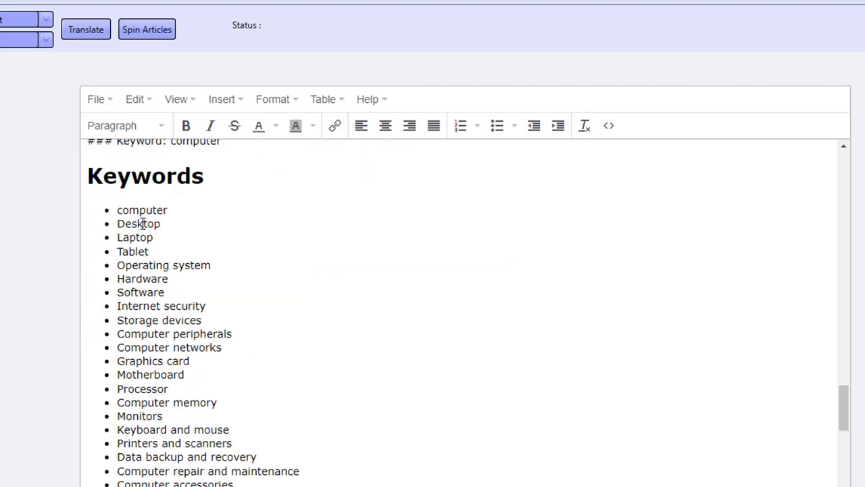
drag(142, 224, 173, 428)
click(174, 428)
scroll(172, 429, down, 3)
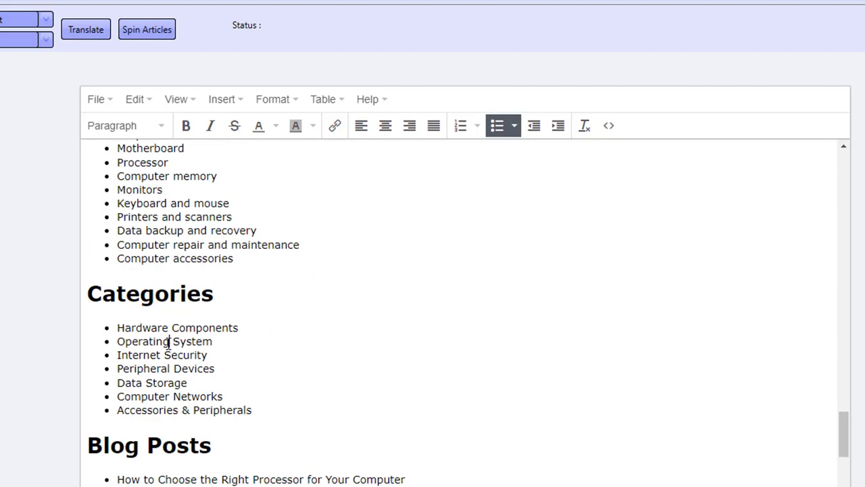
drag(168, 343, 177, 398)
Examine the computer example's blog post titles and its Website Suggestions table.
scroll(177, 398, down, 3)
drag(197, 267, 228, 460)
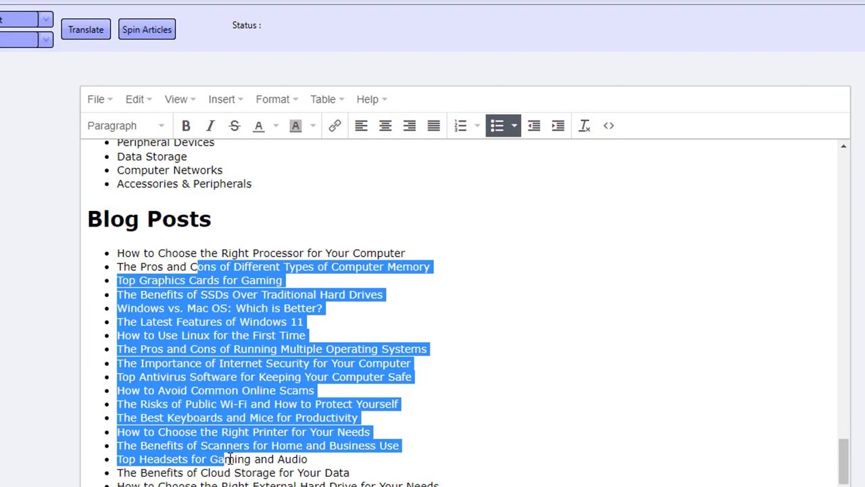
scroll(228, 460, down, 3)
click(114, 460)
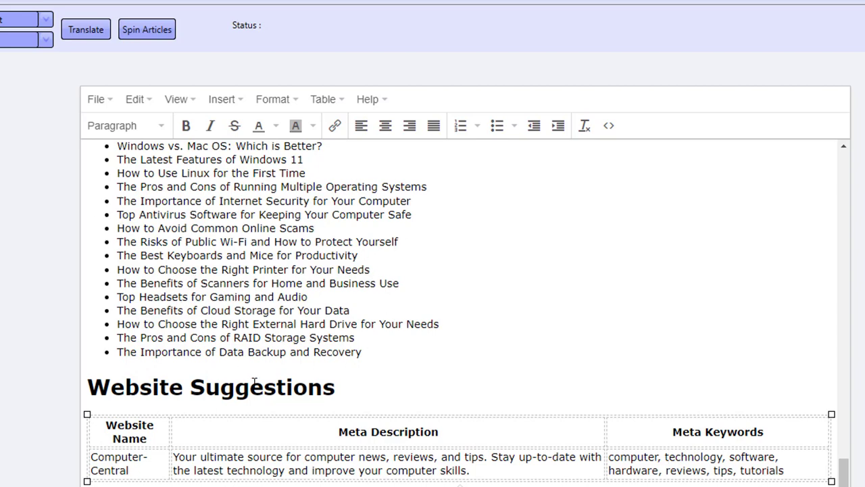
Open the generated output file cleaning_638167432315086171.txt from the promptai-output folder in the article editor.
click(292, 313)
key(ctrl+o)
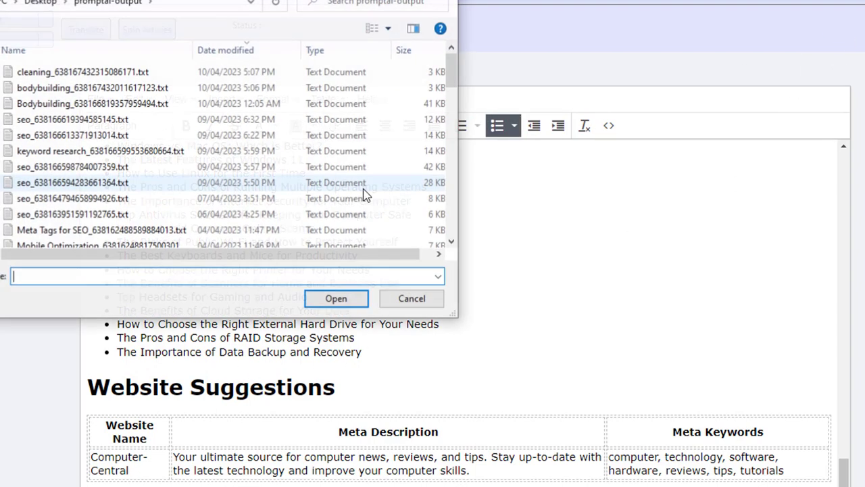
double_click(146, 71)
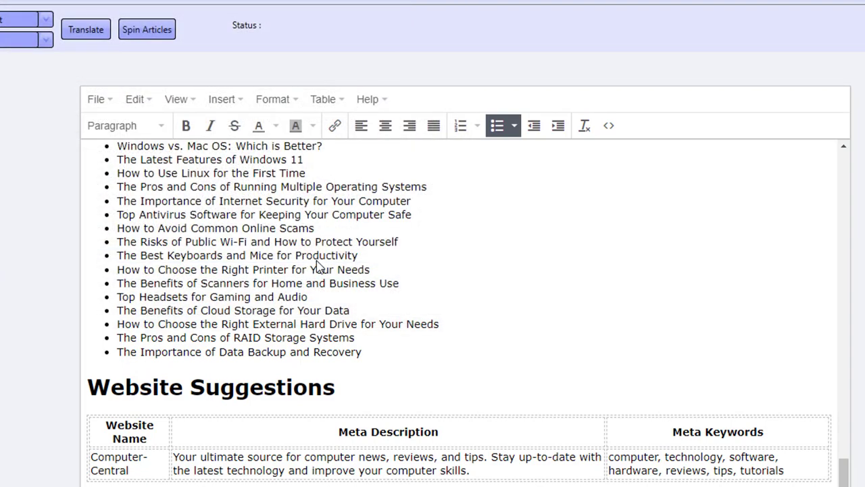
Examine the cleaning output from its Keywords list through to the Website Suggestions table.
scroll(290, 314, up, 10)
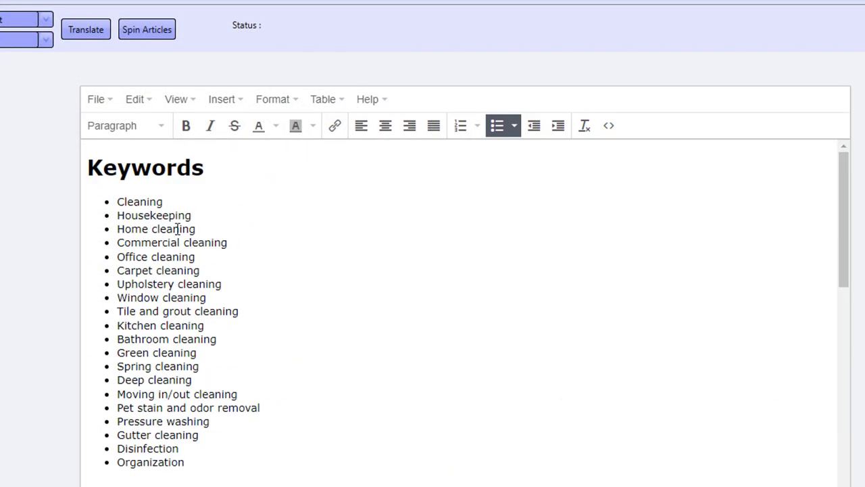
drag(168, 204, 193, 379)
scroll(193, 382, down, 10)
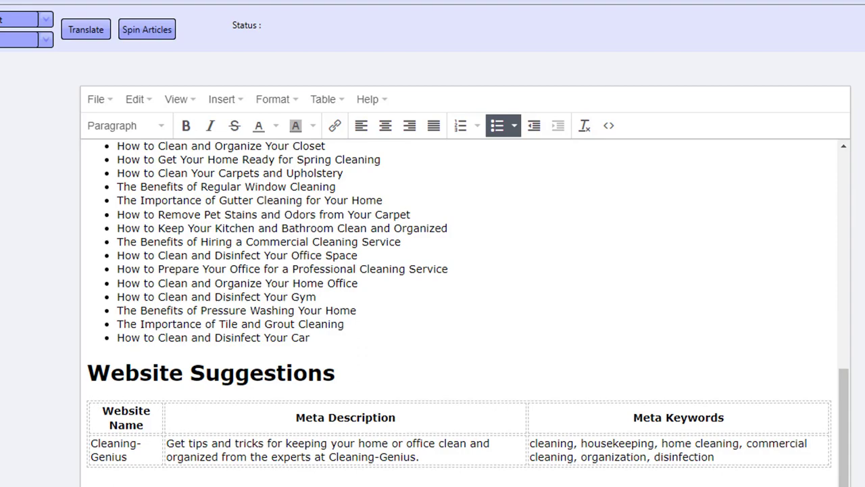
scroll(433, 311, up, 10)
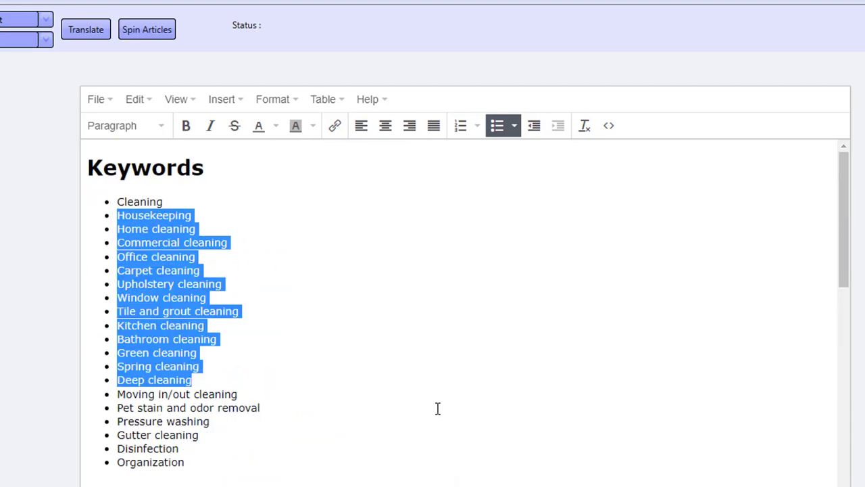
click(437, 408)
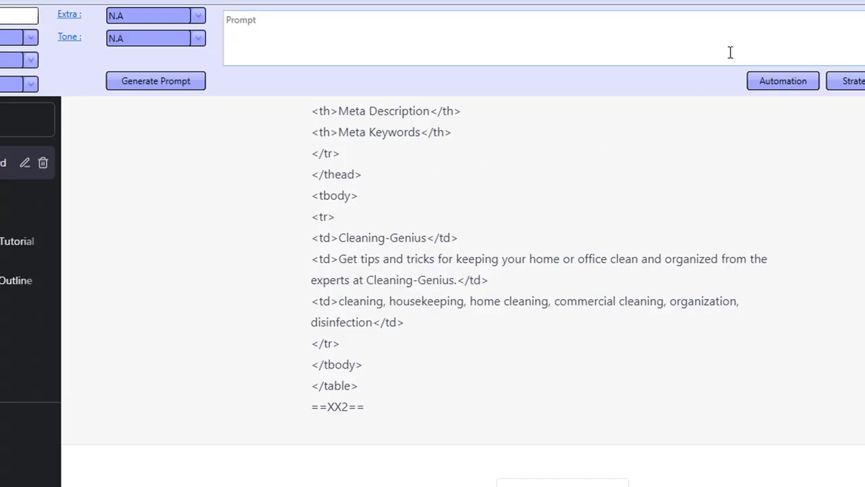
Review the keyword list and strategy settings in the Automation window and close it without starting a run.
click(765, 87)
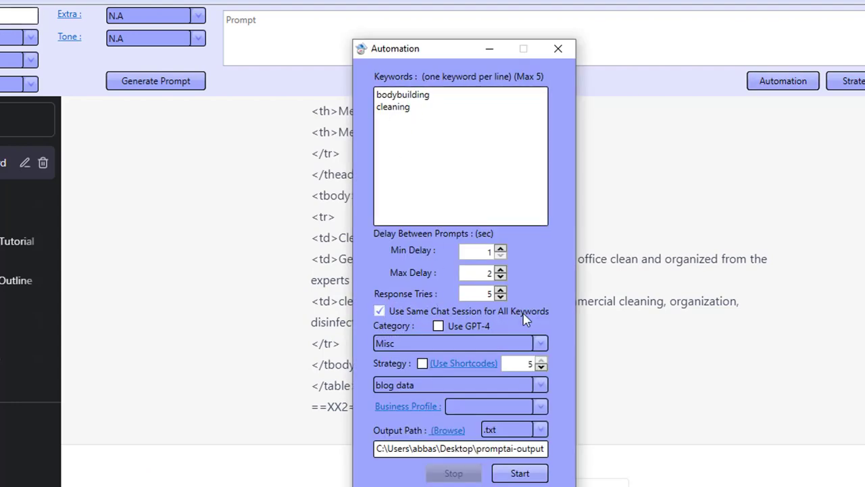
click(429, 94)
click(561, 51)
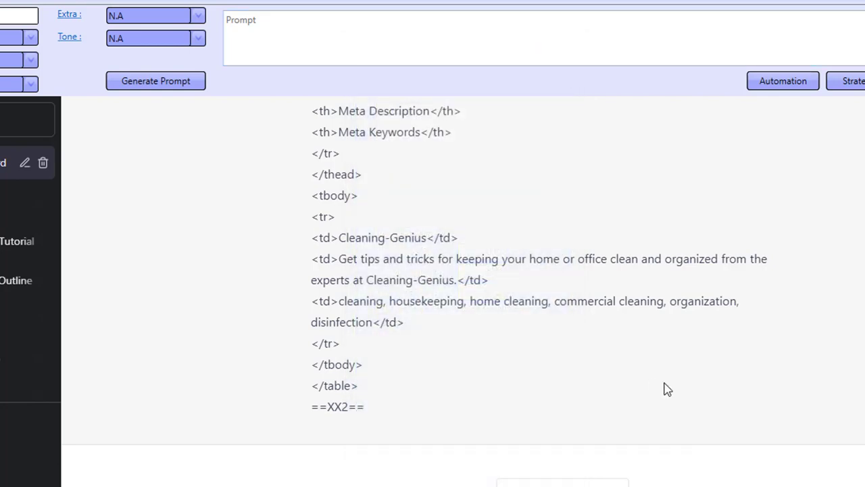